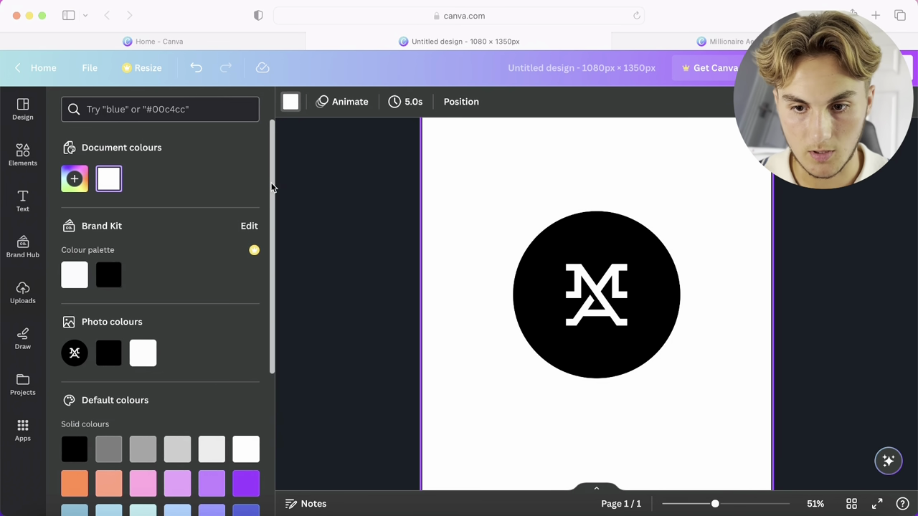
Set the page background to black, and shrink the circular MA logo and place it slightly below and left of the page's centre.
{"action": "left_click", "coordinate": [100, 273]}
{"action": "left_click", "coordinate": [354, 250]}
{"action": "left_click", "coordinate": [678, 231]}
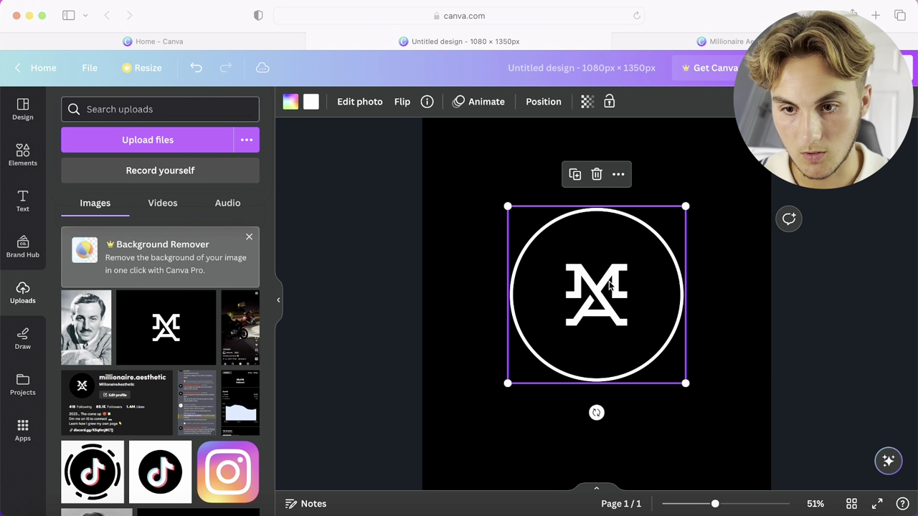
{"action": "left_click_drag", "start_coordinate": [686, 208], "coordinate": [560, 331]}
{"action": "left_click", "coordinate": [819, 309]}
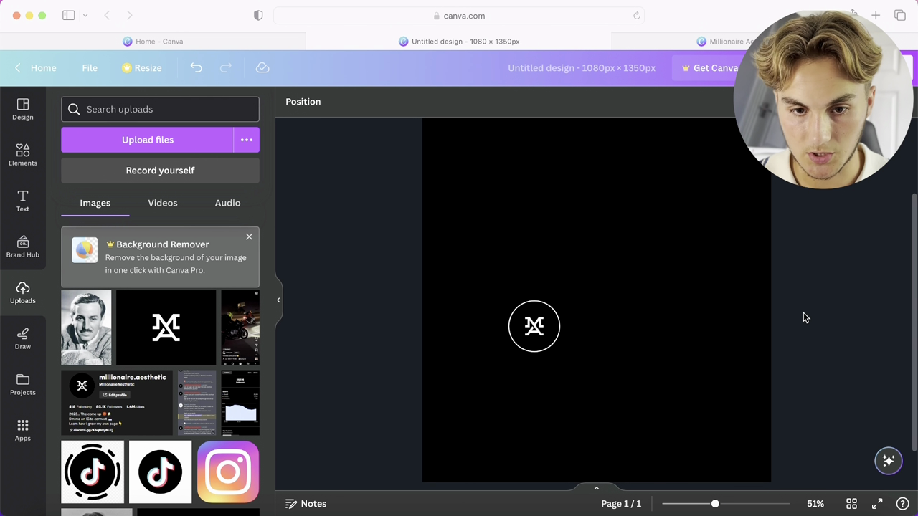
{"action": "left_click_drag", "start_coordinate": [531, 334], "coordinate": [528, 327]}
{"action": "left_click", "coordinate": [350, 228]}
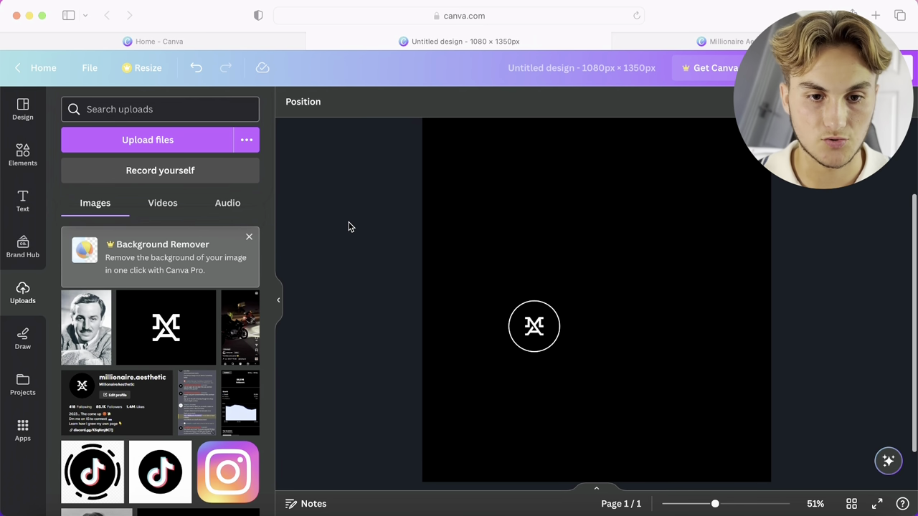
Add a subheading reading "Millionaire Aesthetic", reduce it to size 31.1 and place it beside the circular logo.
{"action": "left_click", "coordinate": [36, 205]}
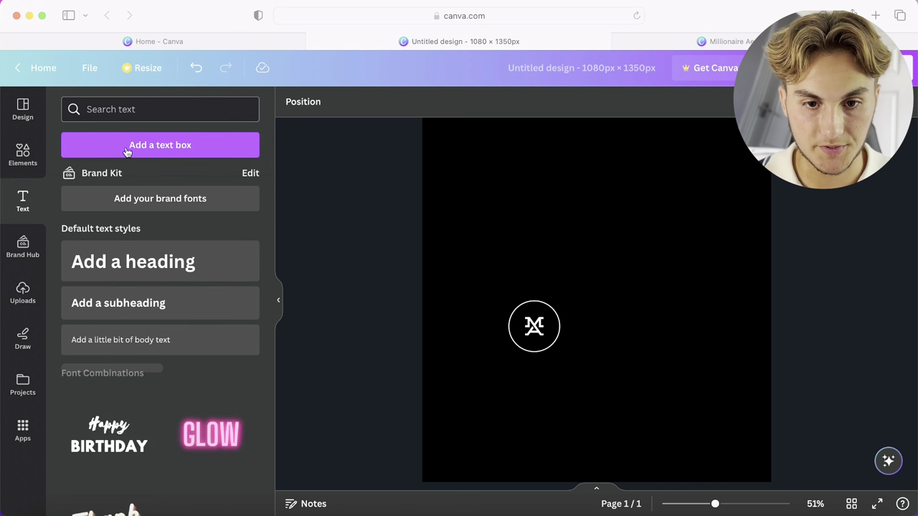
{"action": "left_click", "coordinate": [145, 313]}
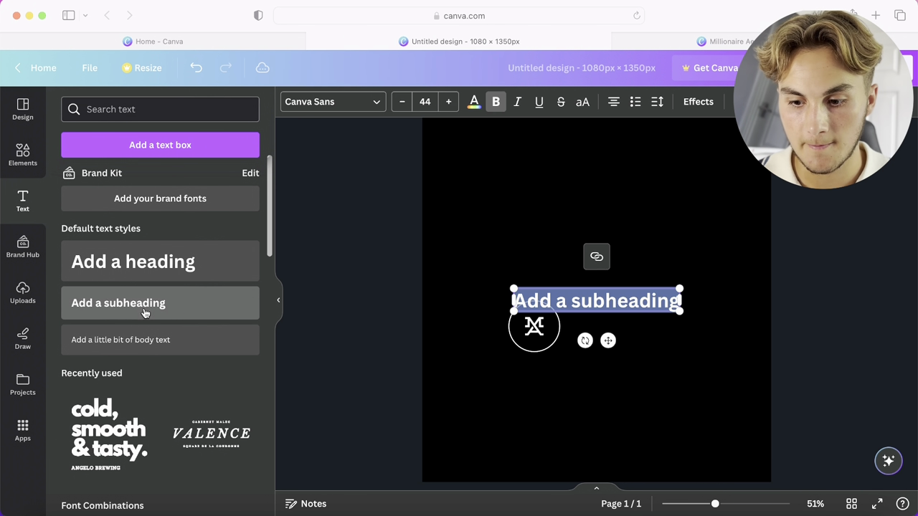
{"action": "type", "text": "Millionaire Aesthetic"}
{"action": "left_click_drag", "start_coordinate": [636, 348], "coordinate": [640, 347]}
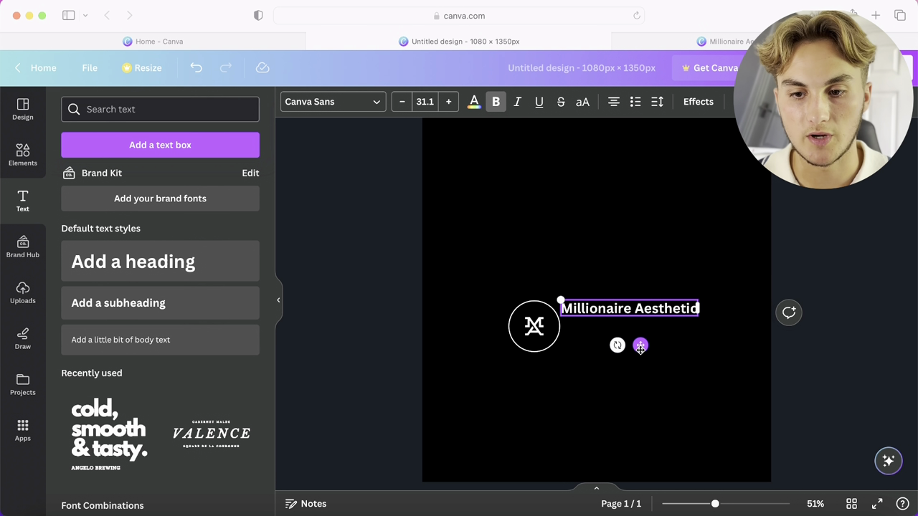
{"action": "left_click", "coordinate": [874, 312]}
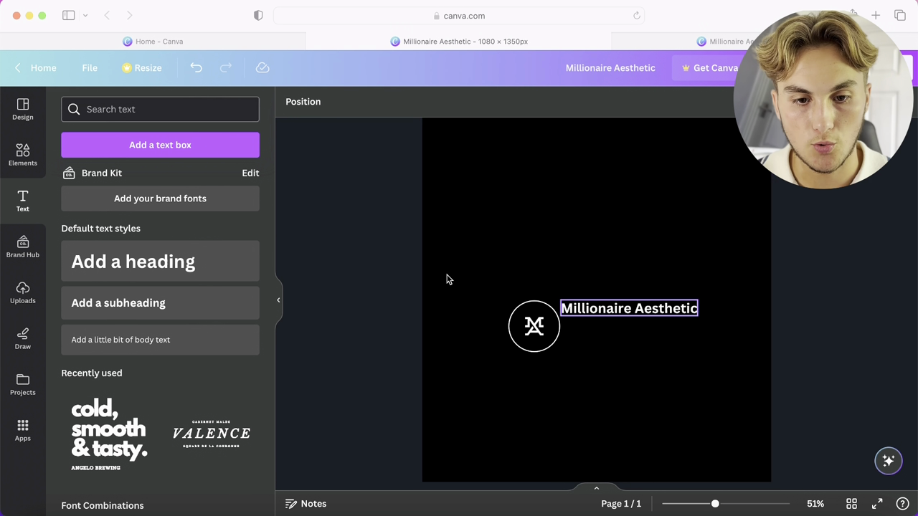
{"action": "left_click", "coordinate": [143, 340]}
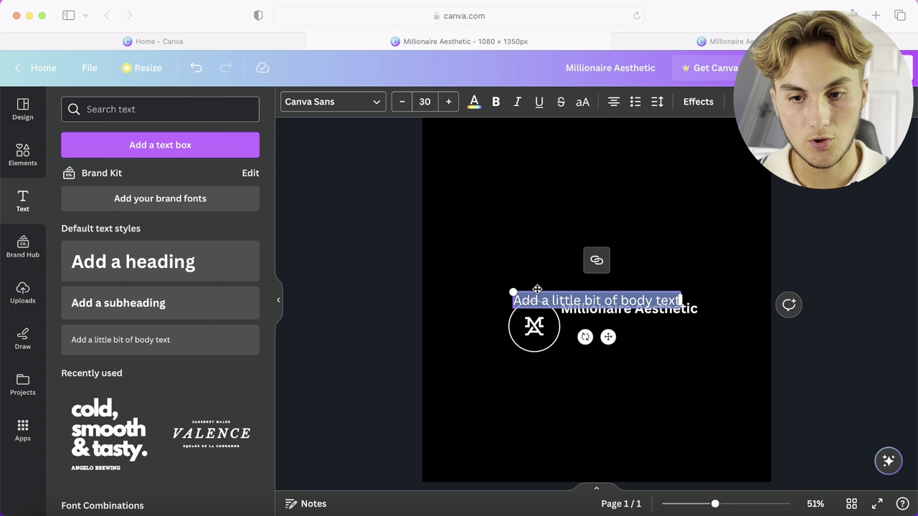
{"action": "key", "text": "BackSpace"}
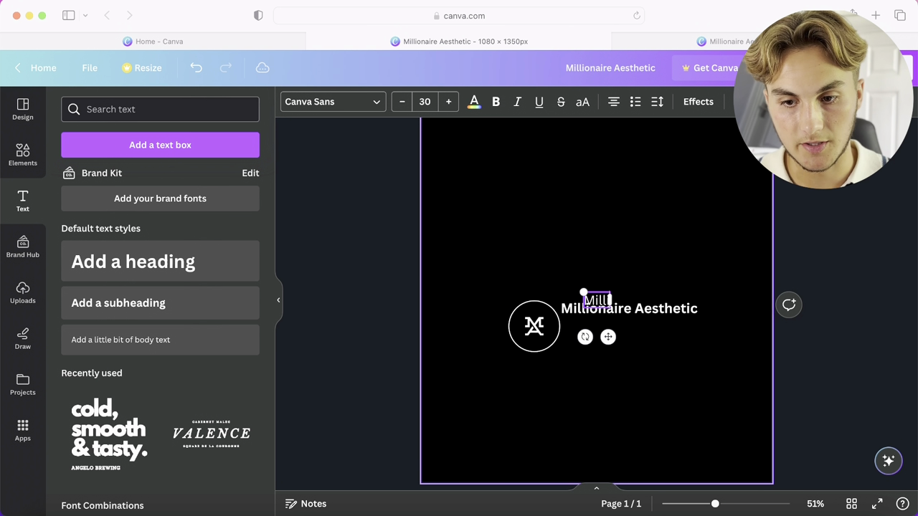
{"action": "left_click_drag", "start_coordinate": [608, 336], "coordinate": [641, 354]}
{"action": "left_click", "coordinate": [629, 309]}
{"action": "left_click", "coordinate": [582, 333]}
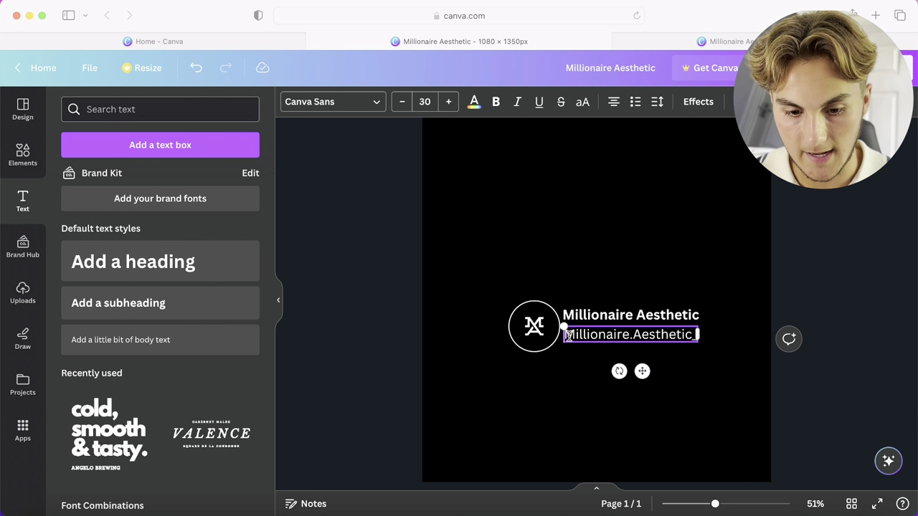
{"action": "left_click", "coordinate": [567, 336]}
{"action": "type", "text": "@"}
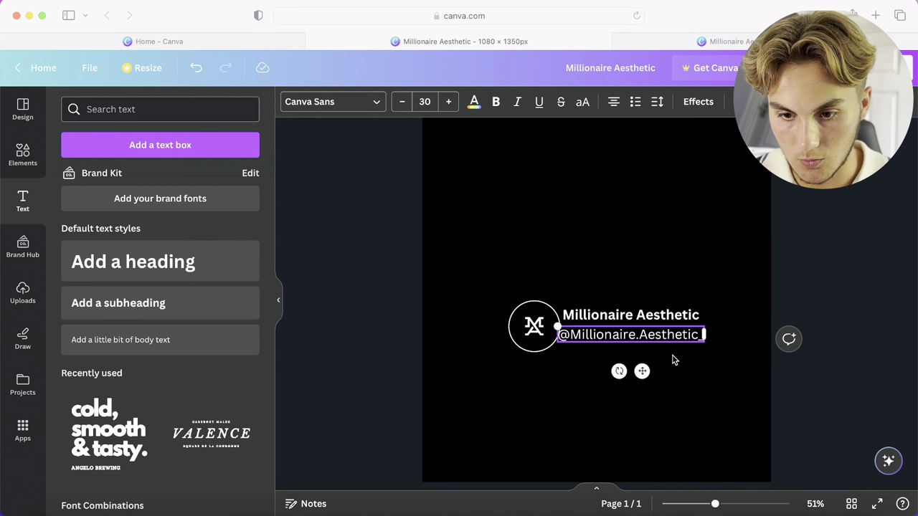
Reduce the handle text to size 24 and adjust the vertical positions of the handle and the subheading beside the logo.
{"action": "left_click", "coordinate": [403, 106]}
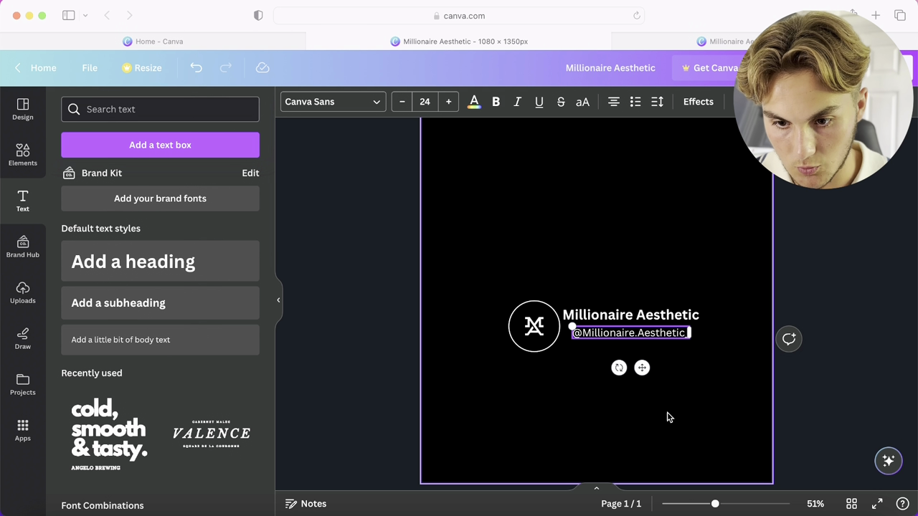
{"action": "left_click_drag", "start_coordinate": [642, 368], "coordinate": [644, 374]}
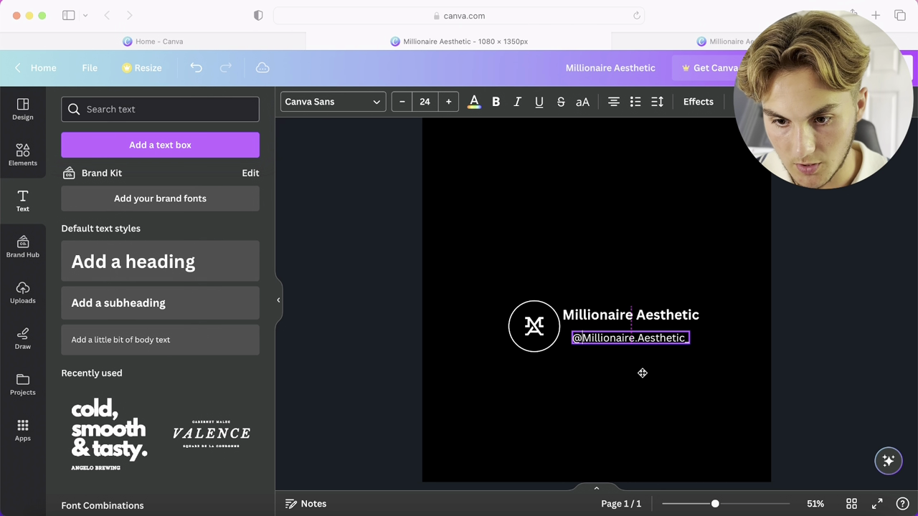
{"action": "left_click", "coordinate": [661, 319]}
{"action": "mouse_move", "coordinate": [641, 350]}
{"action": "left_mouse_down"}
{"action": "mouse_move", "coordinate": [645, 340]}
{"action": "mouse_move", "coordinate": [645, 349]}
{"action": "left_mouse_up"}
{"action": "left_click", "coordinate": [666, 341]}
{"action": "left_click", "coordinate": [838, 347]}
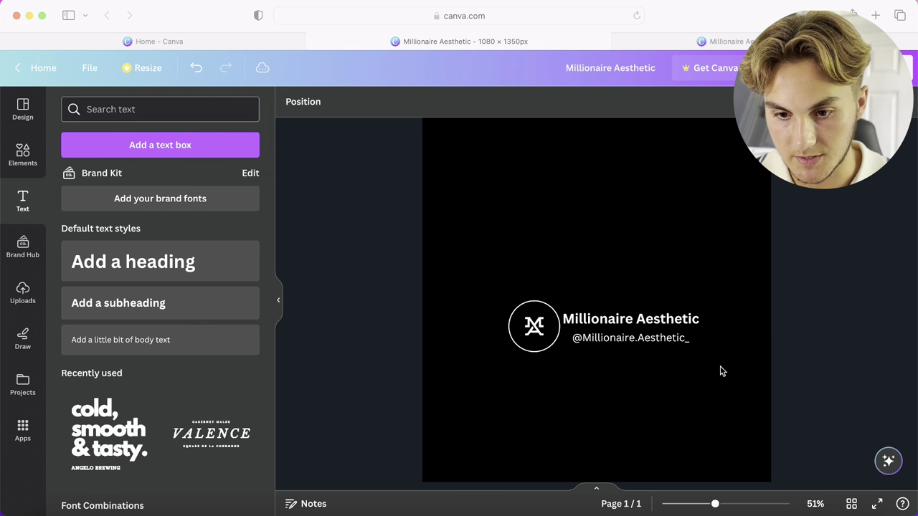
Widen the handle's letter spacing and align its left edge with the Millionaire Aesthetic subheading.
{"action": "left_click", "coordinate": [626, 342]}
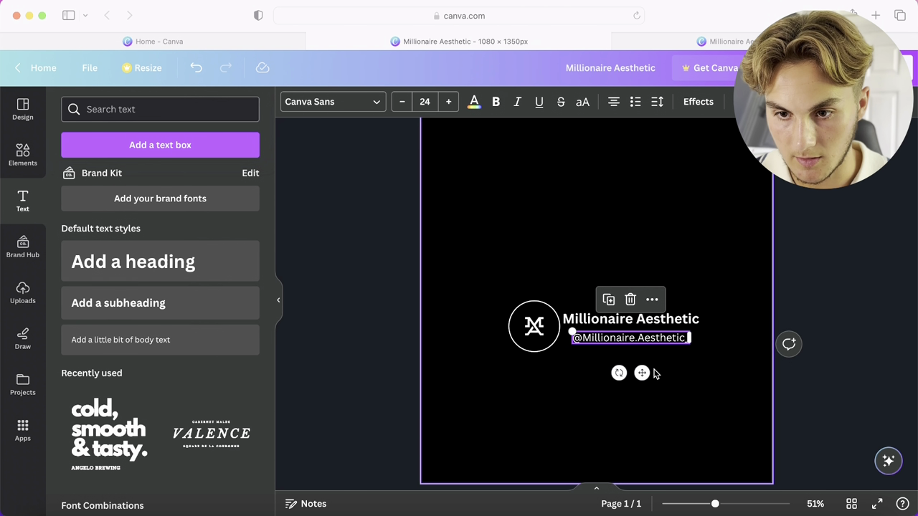
{"action": "left_click", "coordinate": [656, 102]}
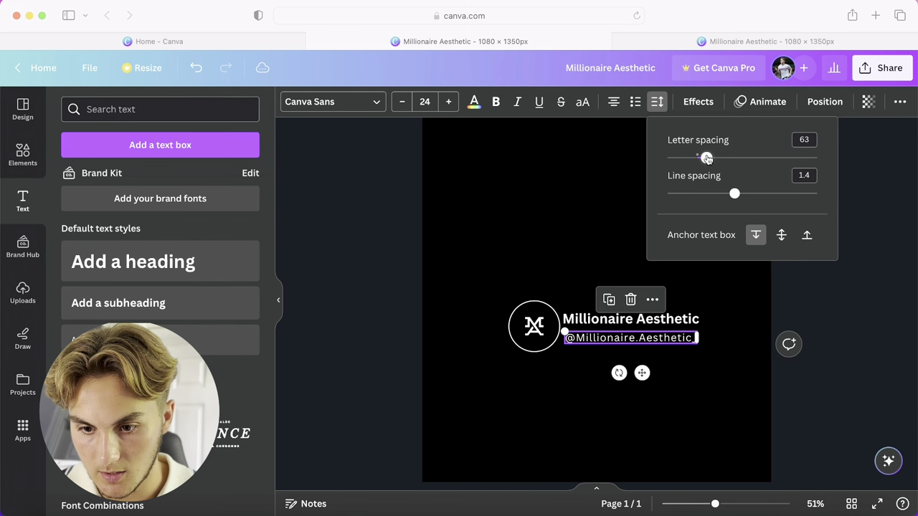
{"action": "left_click", "coordinate": [642, 373]}
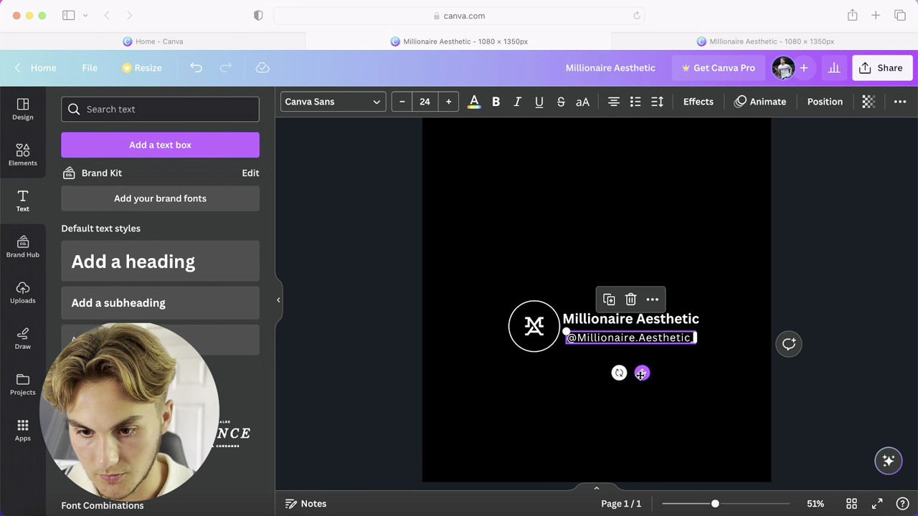
{"action": "left_click_drag", "start_coordinate": [641, 375], "coordinate": [637, 373]}
{"action": "left_click", "coordinate": [678, 322]}
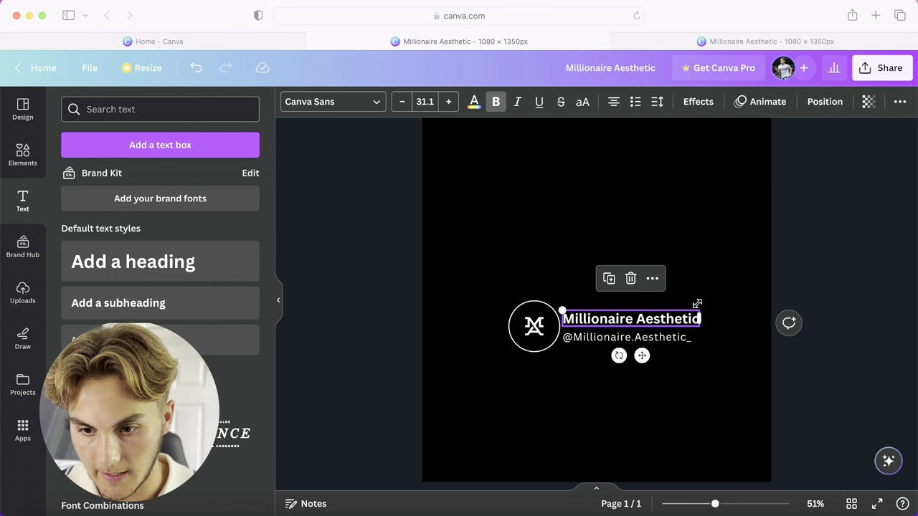
{"action": "left_click", "coordinate": [841, 332]}
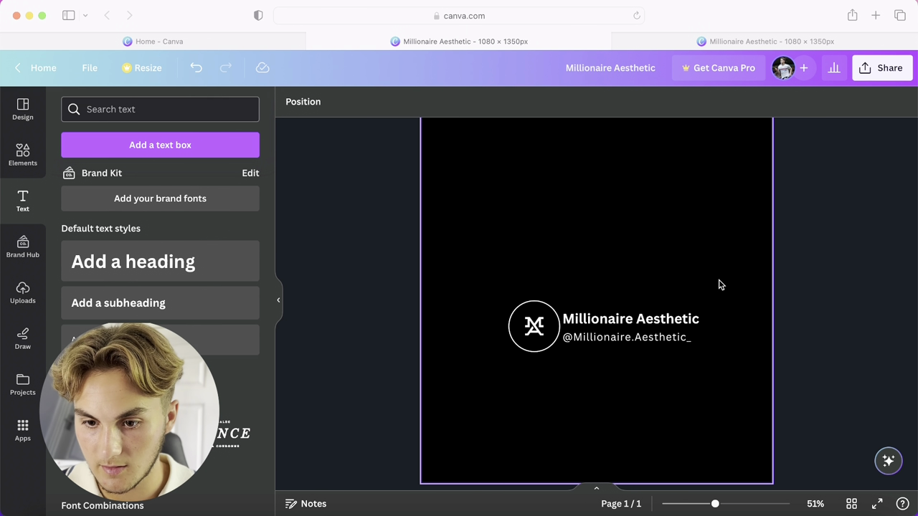
Search Google Images in a new browser tab for "verified badge" and filter the results to transparent images.
{"action": "left_click", "coordinate": [875, 15]}
{"action": "type", "text": "verified badge"}
{"action": "key", "text": "Return"}
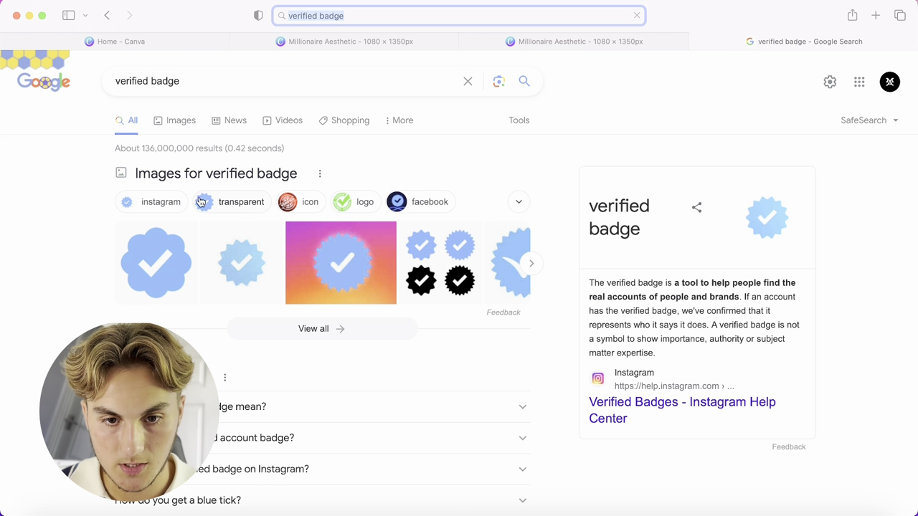
{"action": "left_click", "coordinate": [171, 127]}
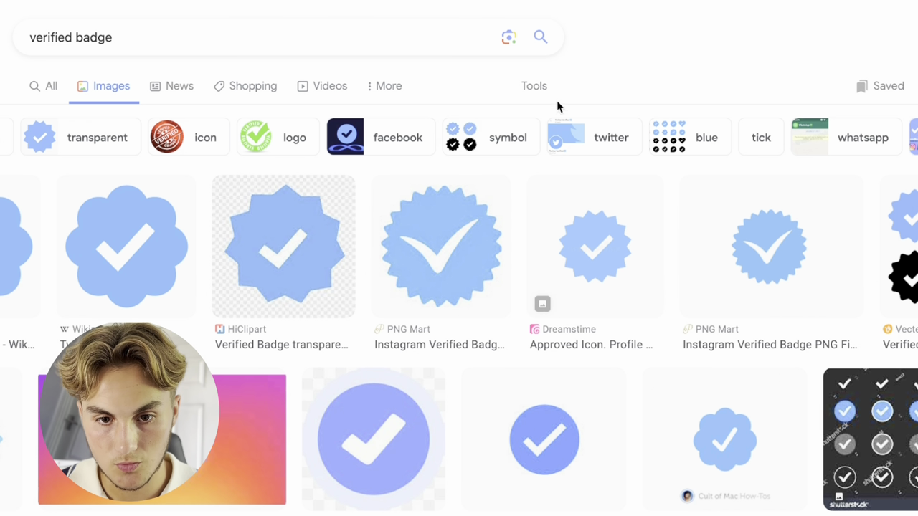
{"action": "left_click", "coordinate": [524, 121]}
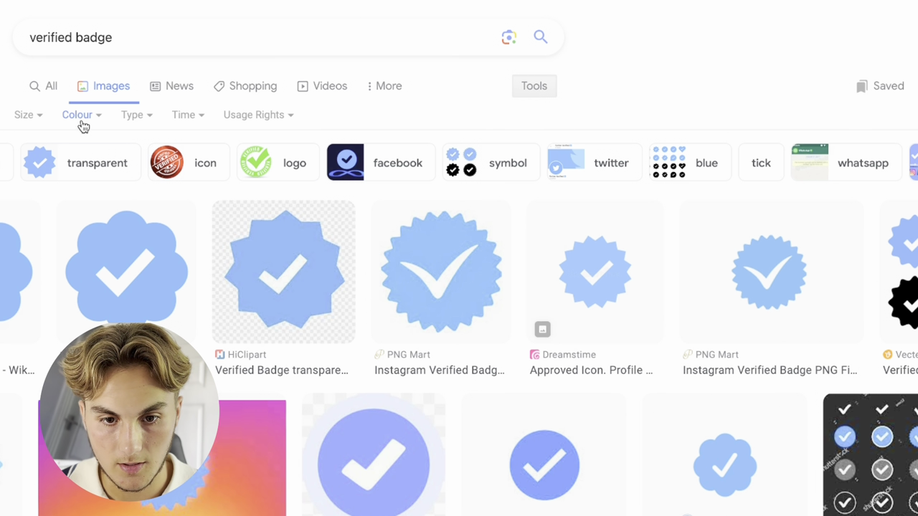
{"action": "left_click", "coordinate": [82, 121]}
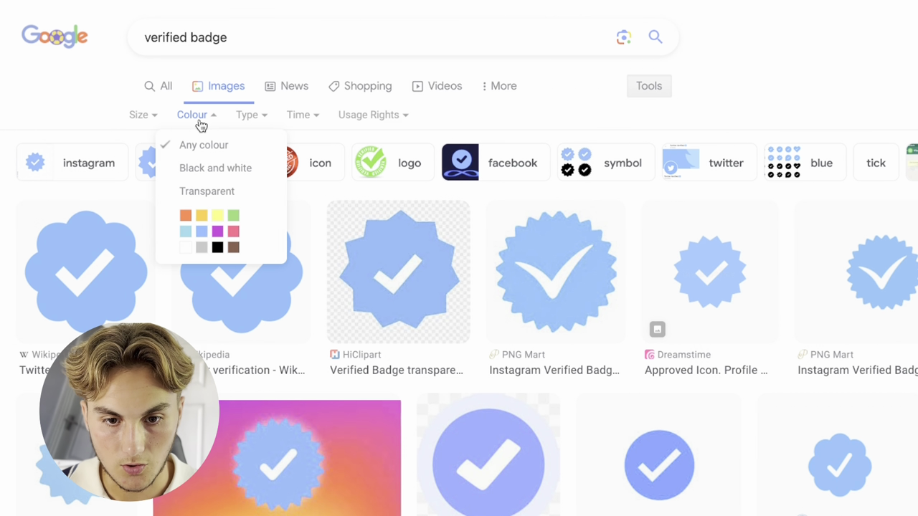
{"action": "left_click", "coordinate": [99, 190]}
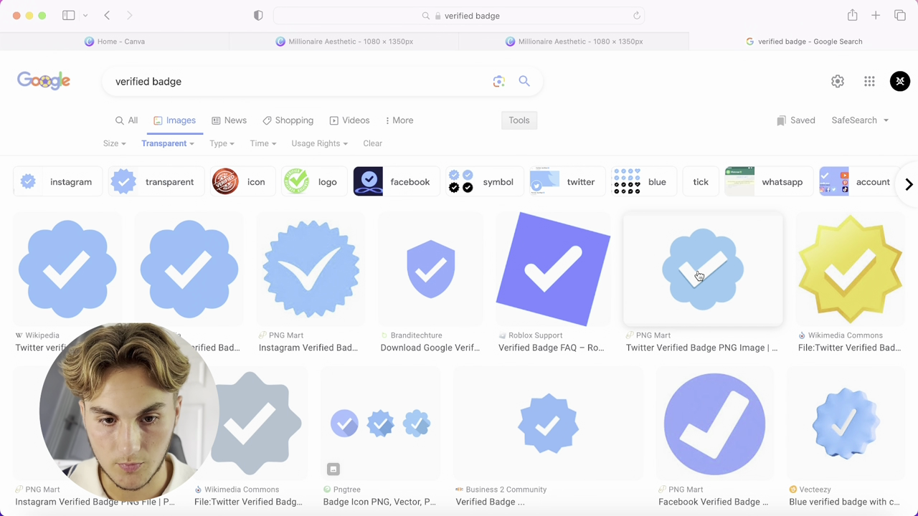
Open the blue Twitter verification badge from Wikipedia and copy the image.
{"action": "left_click", "coordinate": [78, 288]}
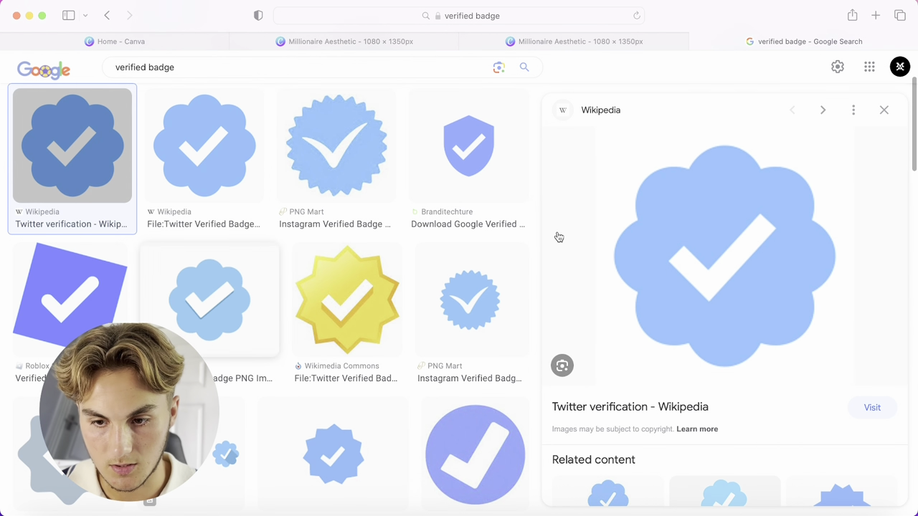
{"action": "right_click", "coordinate": [718, 267]}
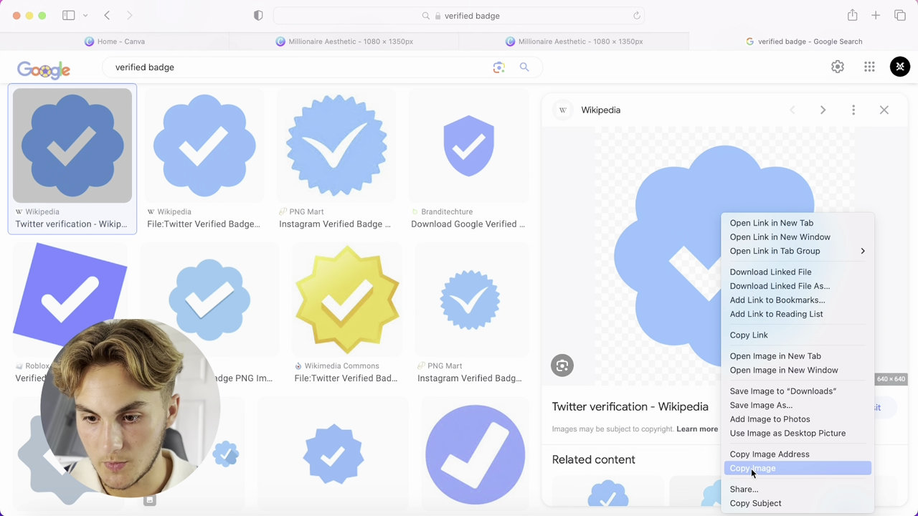
{"action": "left_click", "coordinate": [751, 470]}
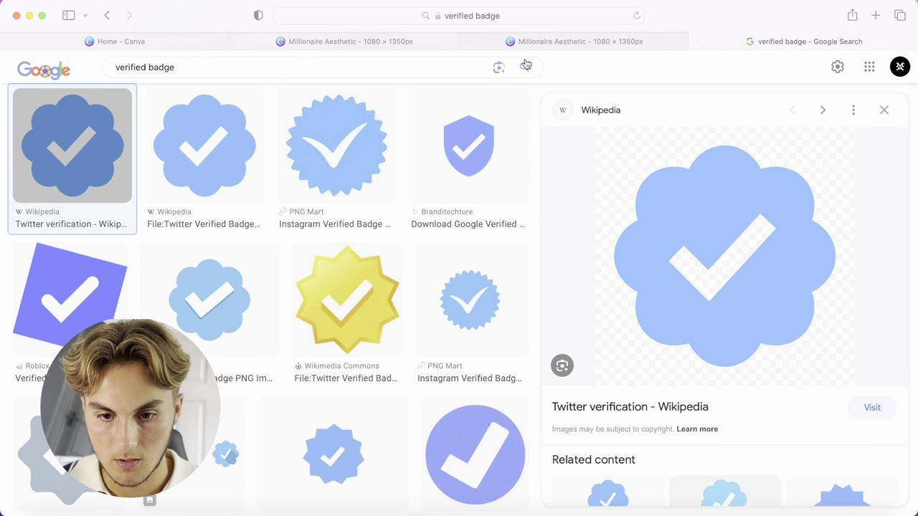
Return to the Canva design, paste the verified badge, shrink it and move it to the right of the Millionaire Aesthetic text.
{"action": "left_click", "coordinate": [344, 42]}
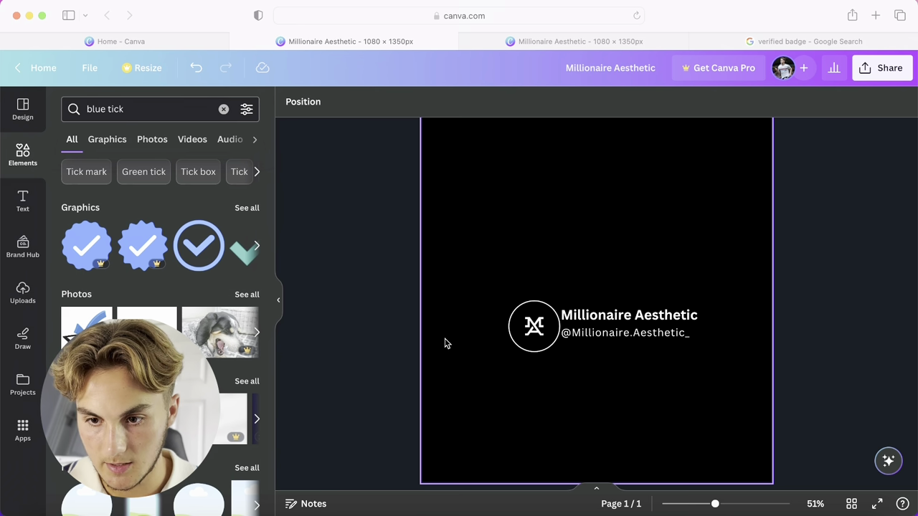
{"action": "key", "text": "super+v"}
{"action": "left_click_drag", "start_coordinate": [693, 164], "coordinate": [622, 273]}
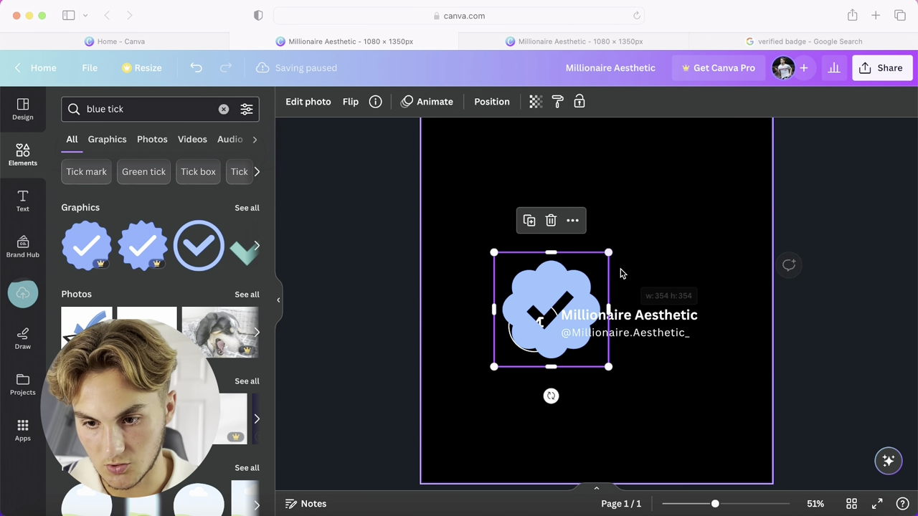
{"action": "left_click_drag", "start_coordinate": [552, 305], "coordinate": [721, 295]}
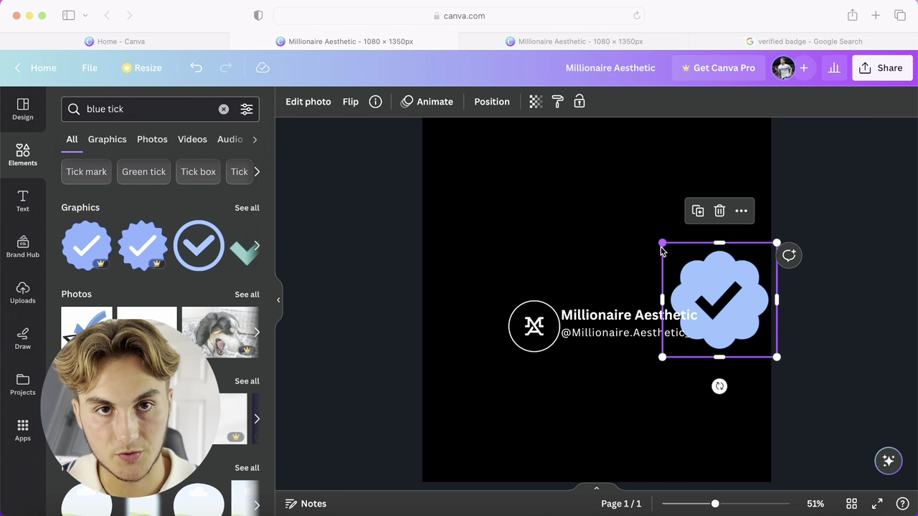
{"action": "left_click_drag", "start_coordinate": [661, 247], "coordinate": [709, 289]}
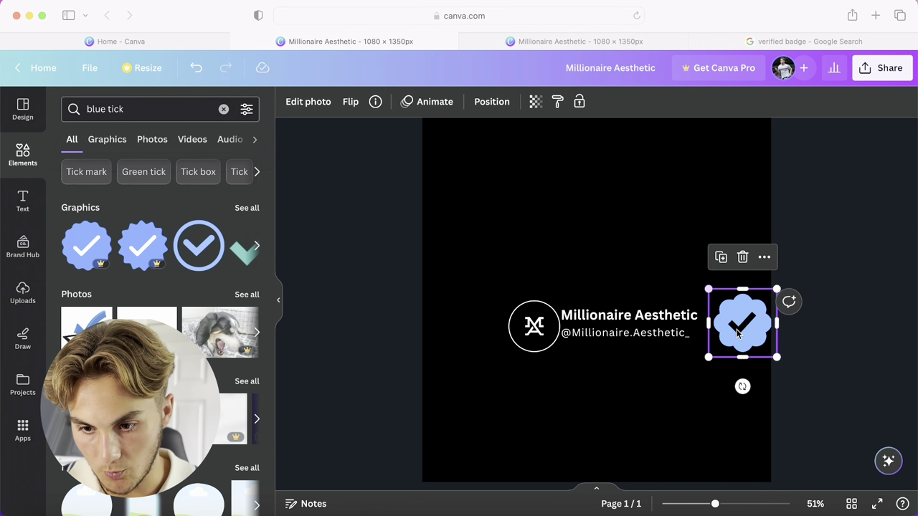
{"action": "left_click_drag", "start_coordinate": [708, 357], "coordinate": [716, 318]}
Scale the verified badge down to about the subheading's text height and position it directly after "Millionaire Aesthetic".
{"action": "scroll", "coordinate": [715, 320], "scroll_direction": "up", "scroll_amount": 5}
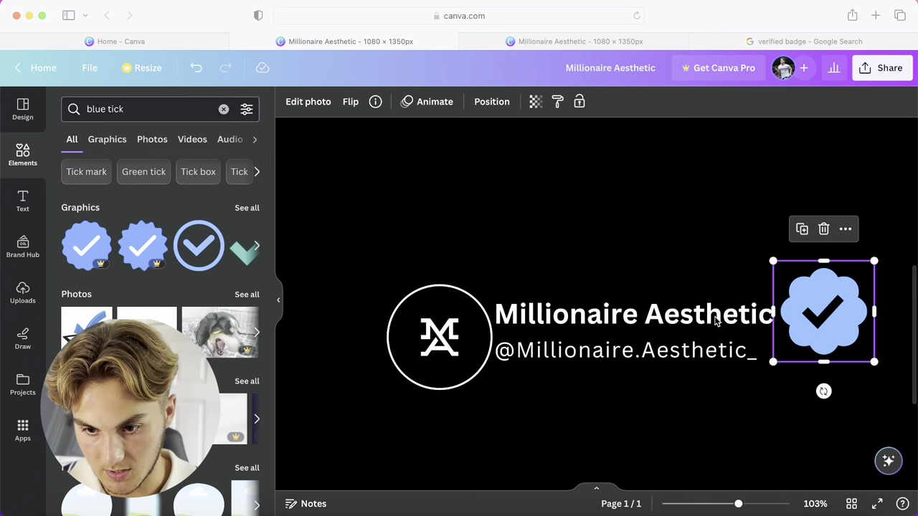
{"action": "right_click", "coordinate": [616, 319]}
{"action": "left_click", "coordinate": [604, 434]}
{"action": "scroll", "coordinate": [645, 359], "scroll_direction": "right", "scroll_amount": 2}
{"action": "left_click", "coordinate": [746, 279]}
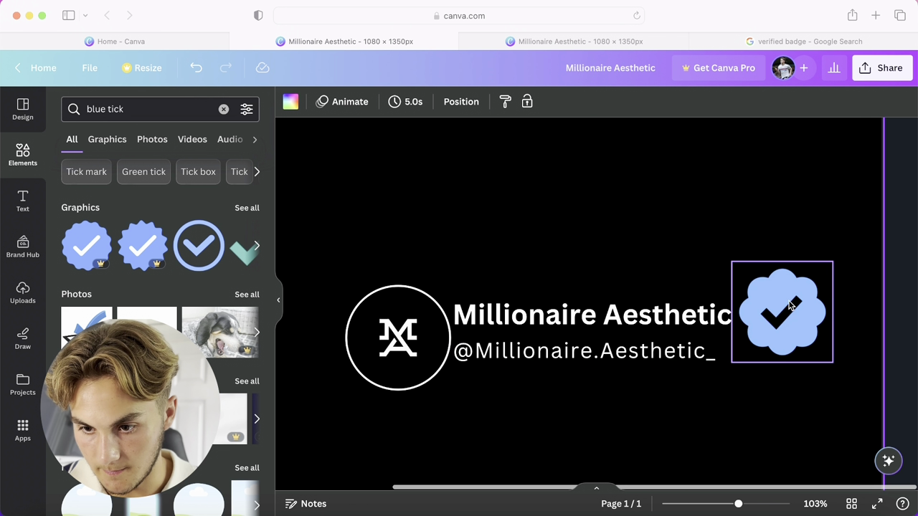
{"action": "left_click_drag", "start_coordinate": [731, 264], "coordinate": [763, 288]}
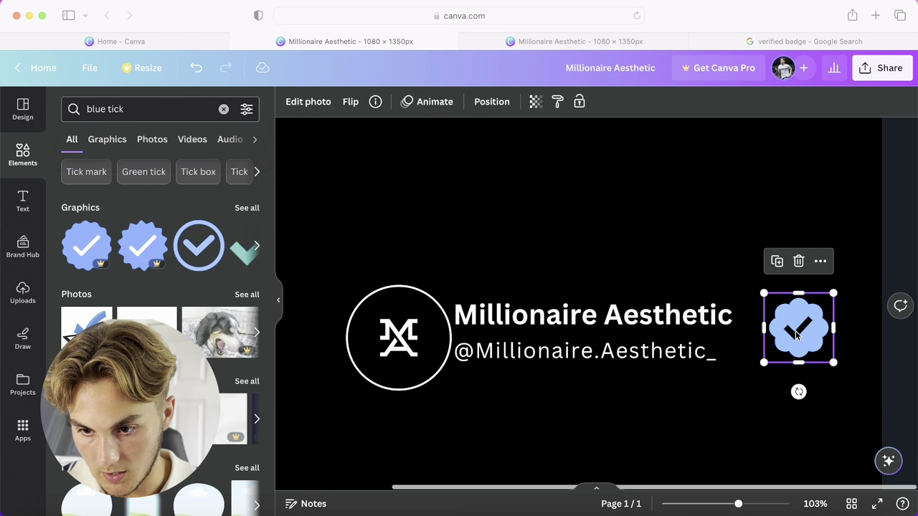
{"action": "left_click_drag", "start_coordinate": [794, 329], "coordinate": [774, 323]}
{"action": "left_click_drag", "start_coordinate": [741, 280], "coordinate": [764, 313]}
{"action": "scroll", "coordinate": [764, 313], "scroll_direction": "down", "scroll_amount": 5}
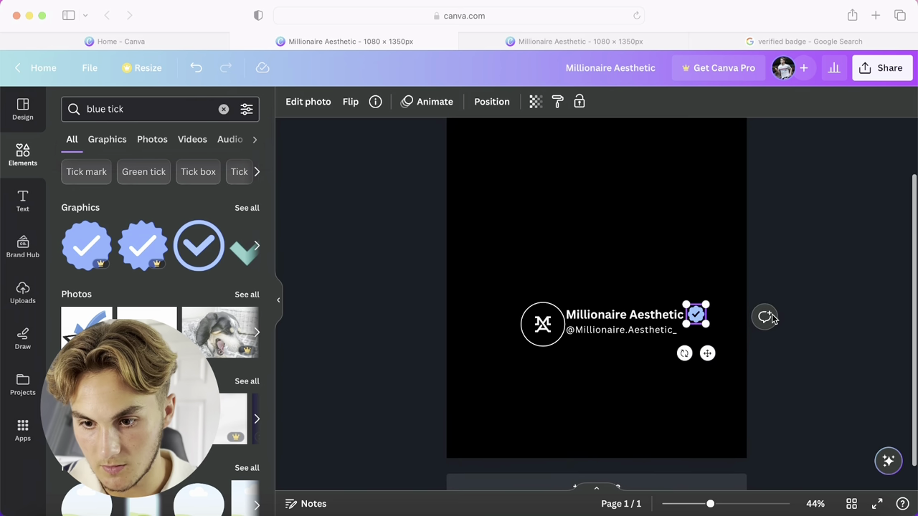
Add a white circle shape, shrink it to just under the verified badge's size and place it over the badge.
{"action": "left_click", "coordinate": [836, 301]}
{"action": "scroll", "coordinate": [702, 326], "scroll_direction": "up", "scroll_amount": 5}
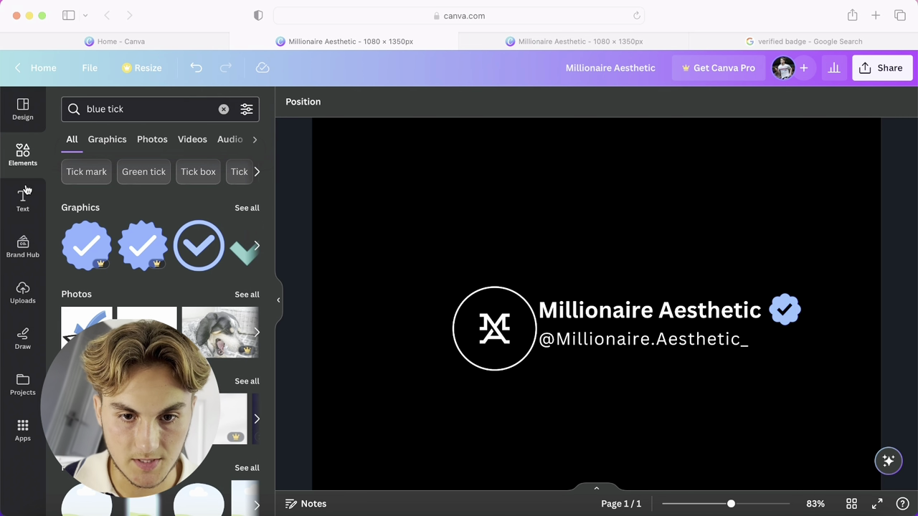
{"action": "left_click", "coordinate": [224, 109]}
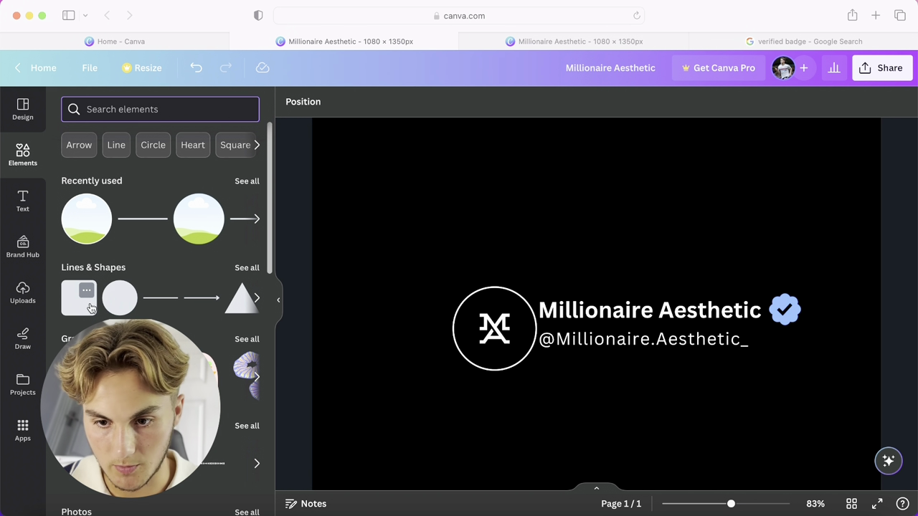
{"action": "left_click", "coordinate": [119, 301]}
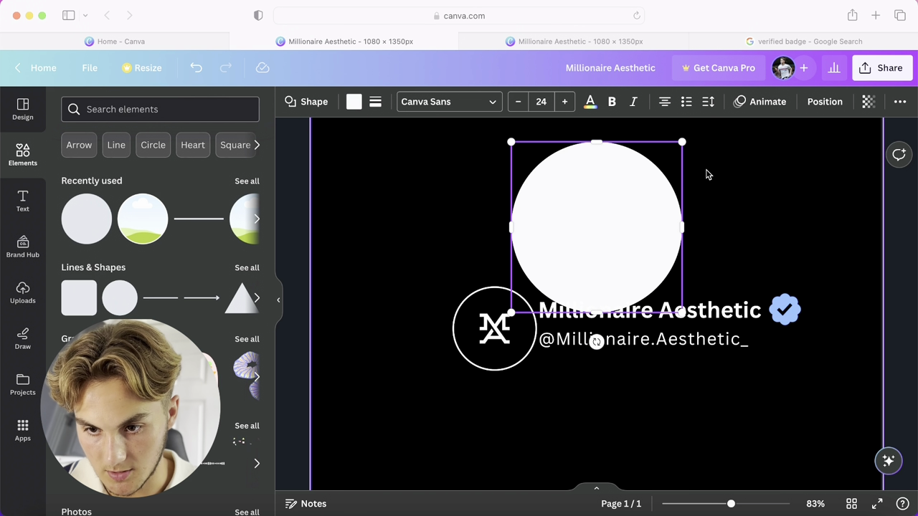
{"action": "left_click_drag", "start_coordinate": [681, 142], "coordinate": [792, 308]}
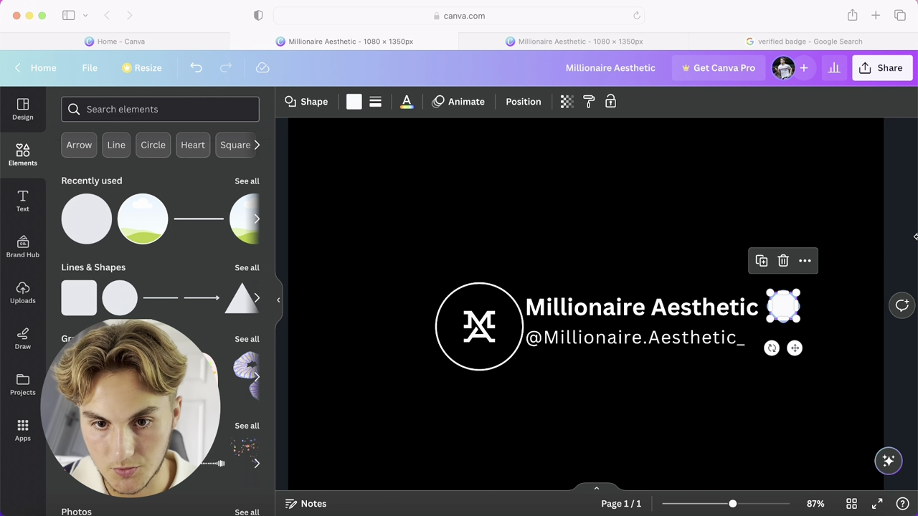
Reorder the layers so the white circle sits directly beneath the verified badge and fills its check mark.
{"action": "left_click", "coordinate": [823, 222]}
{"action": "left_click", "coordinate": [302, 101]}
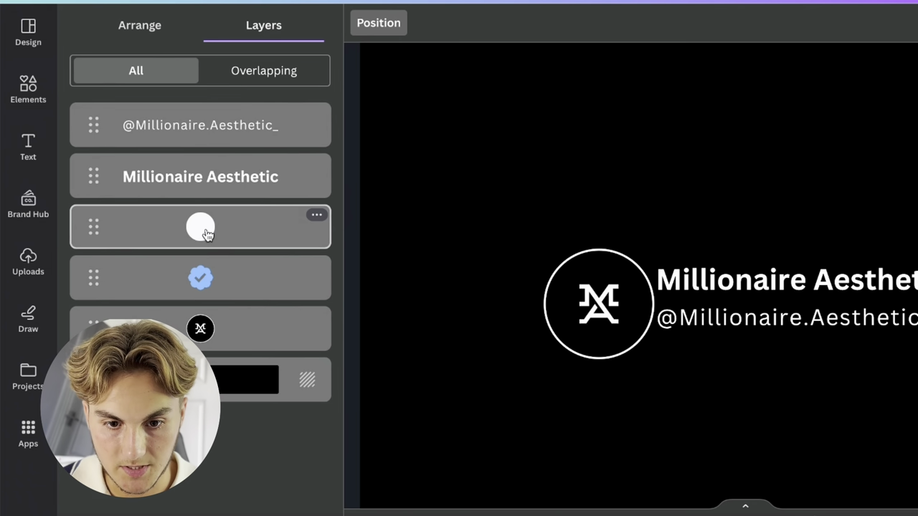
{"action": "left_click_drag", "start_coordinate": [205, 233], "coordinate": [205, 282]}
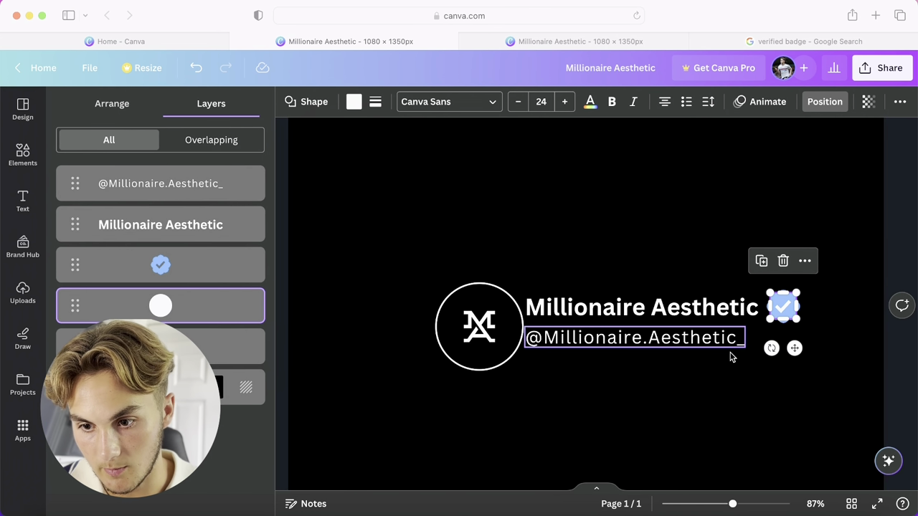
{"action": "left_click", "coordinate": [824, 101]}
{"action": "left_click", "coordinate": [868, 293]}
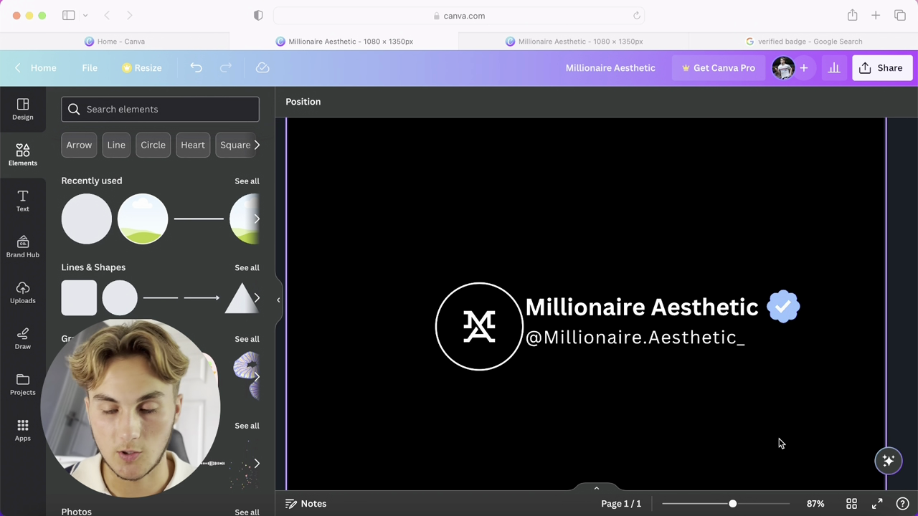
Shift the profile logo slightly left, away from the text, and group it with the account name, handle and badge.
{"action": "scroll", "coordinate": [797, 391], "scroll_direction": "down", "scroll_amount": 3}
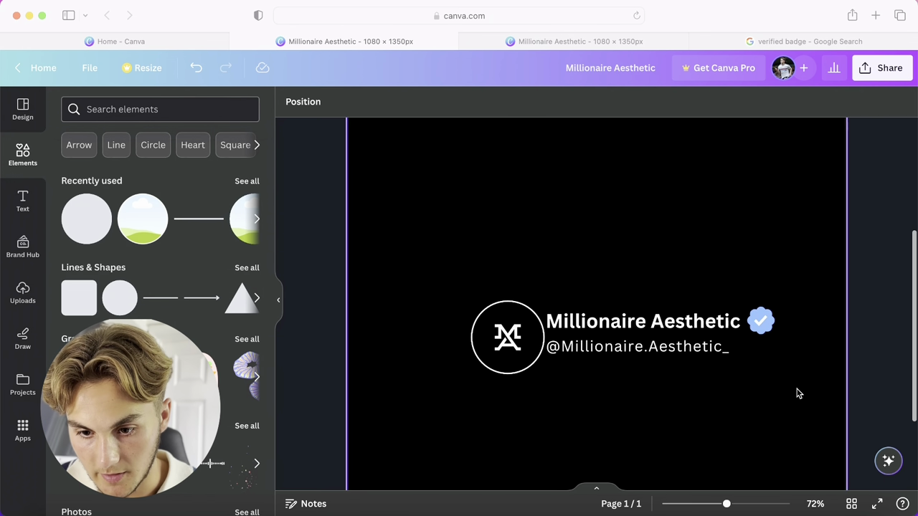
{"action": "left_click", "coordinate": [573, 349]}
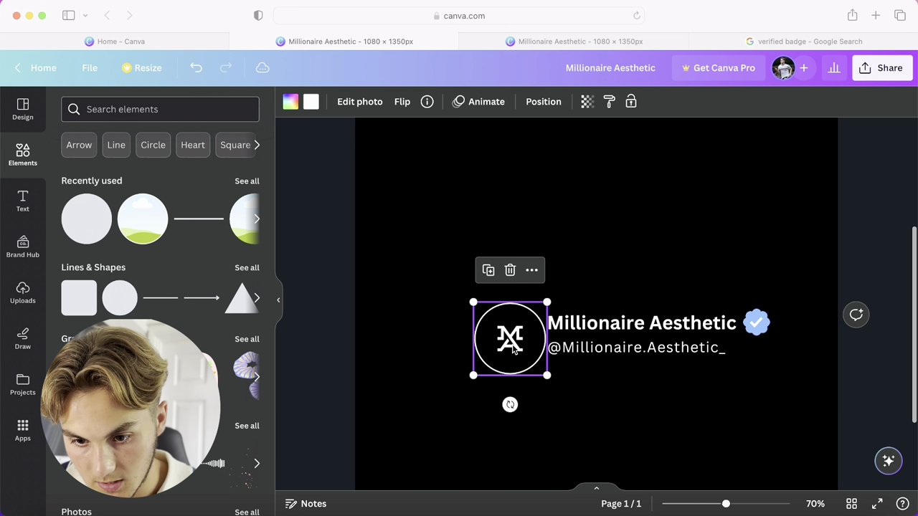
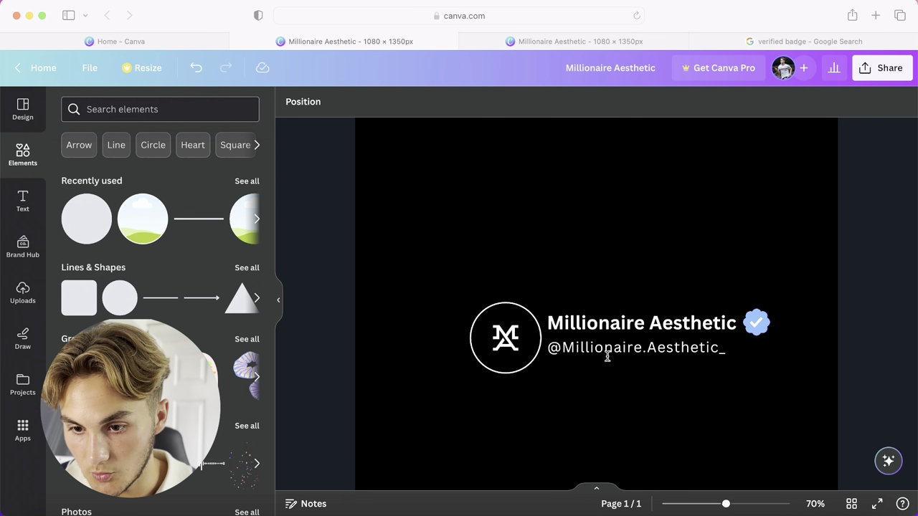
{"action": "scroll", "coordinate": [846, 400], "scroll_direction": "down", "scroll_amount": 5}
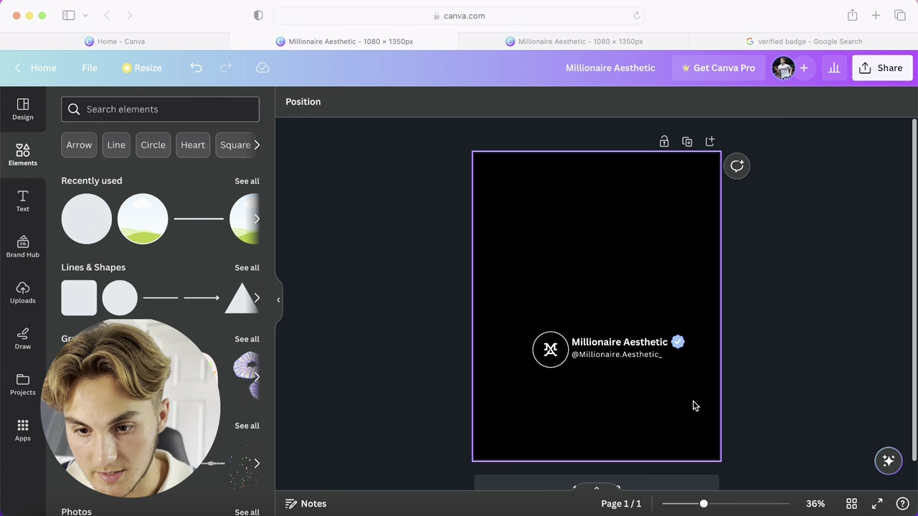
{"action": "left_click_drag", "start_coordinate": [505, 326], "coordinate": [506, 326]}
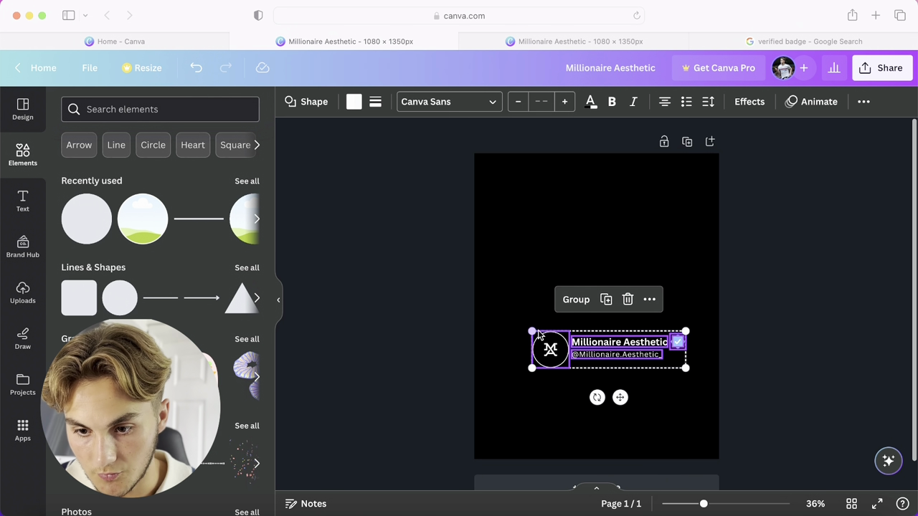
{"action": "left_click", "coordinate": [574, 300]}
Scale the grouped profile header down and position it horizontally centred in the lower part of the page.
{"action": "left_click_drag", "start_coordinate": [686, 335], "coordinate": [648, 341]}
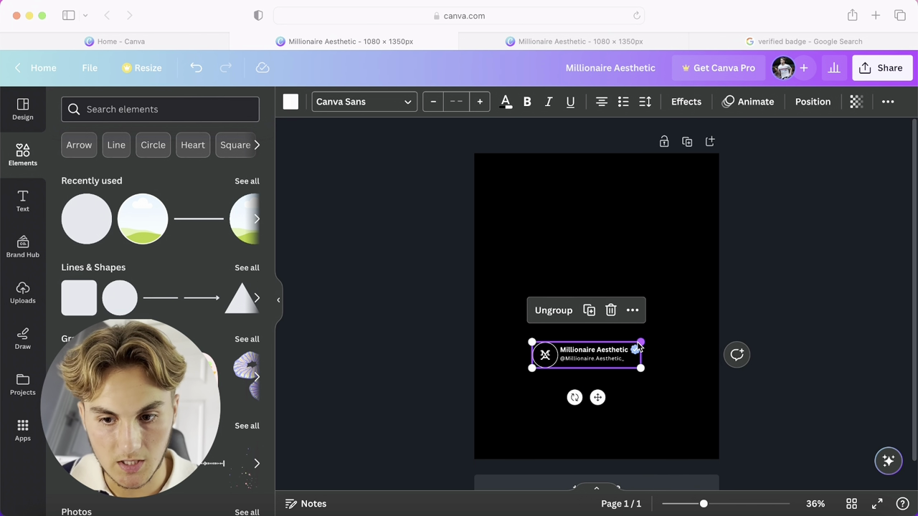
{"action": "left_click_drag", "start_coordinate": [596, 362], "coordinate": [606, 383]}
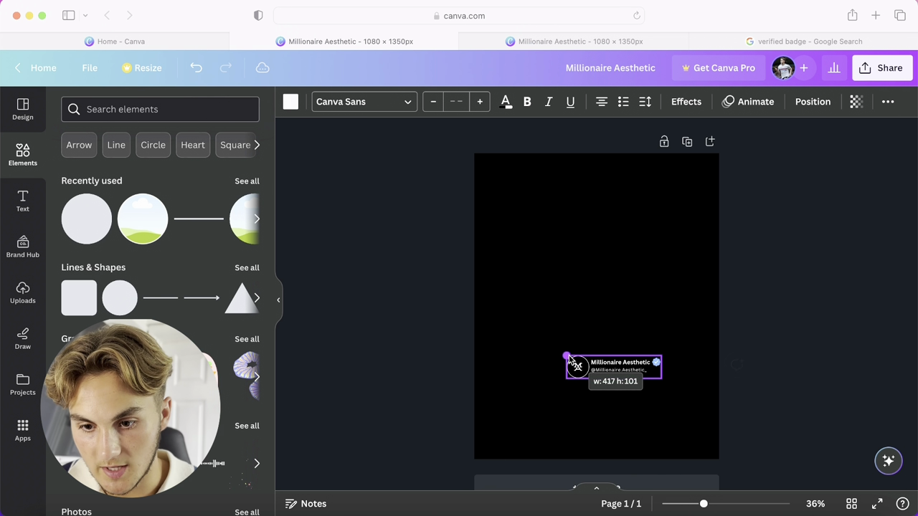
{"action": "left_click_drag", "start_coordinate": [552, 355], "coordinate": [551, 353]}
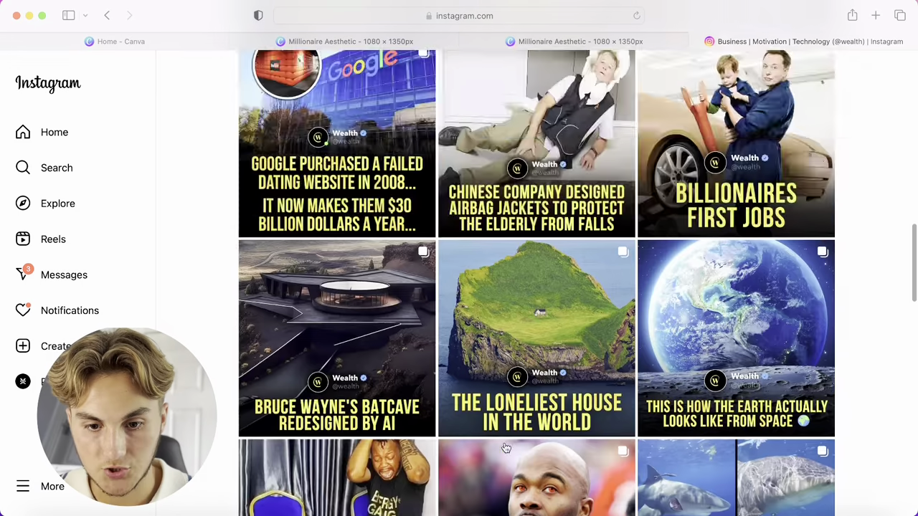
Browse the wealth profile's posts on Instagram and open the pinned post about the rarest fish in the world.
{"action": "scroll", "coordinate": [506, 448], "scroll_direction": "up", "scroll_amount": 10}
{"action": "scroll", "coordinate": [506, 448], "scroll_direction": "down", "scroll_amount": 1}
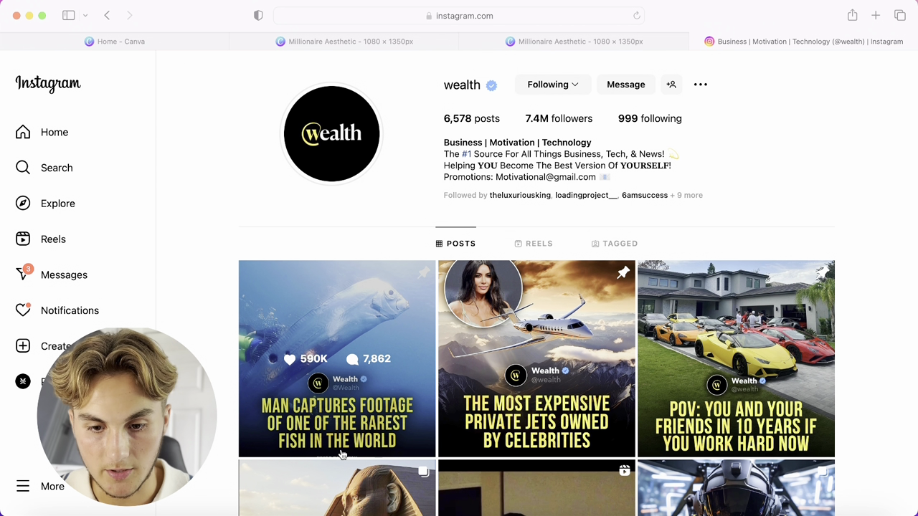
{"action": "left_click", "coordinate": [402, 433]}
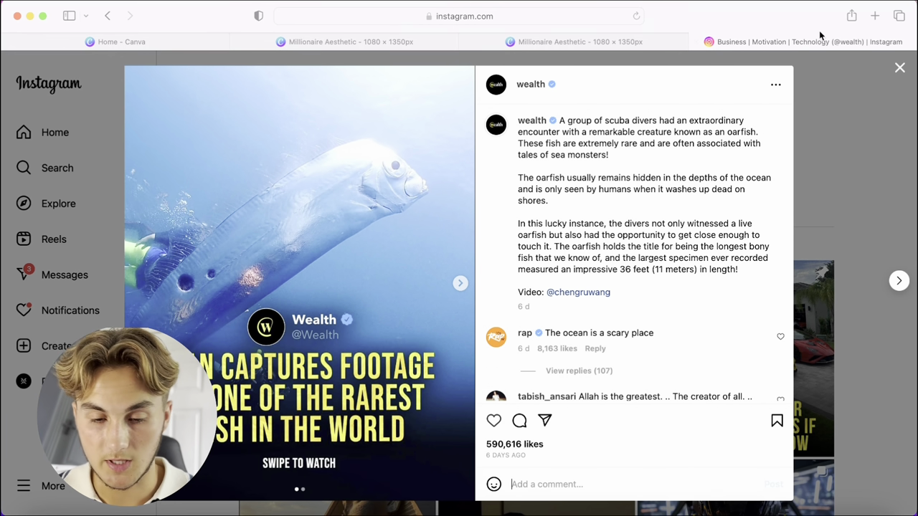
Search Google for "oarfish" in a new browser tab.
{"action": "left_click", "coordinate": [875, 16]}
{"action": "type", "text": "oarfis"}
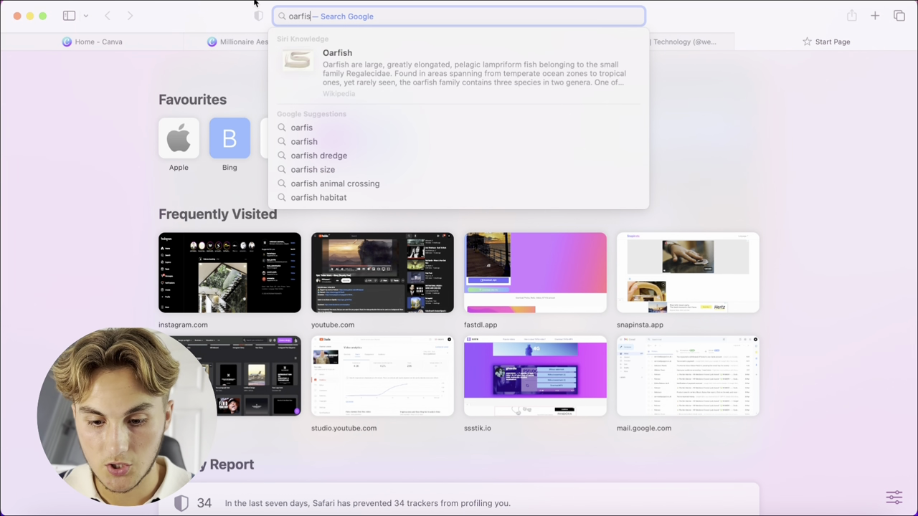
{"action": "type", "text": "h"}
{"action": "key", "text": "Return"}
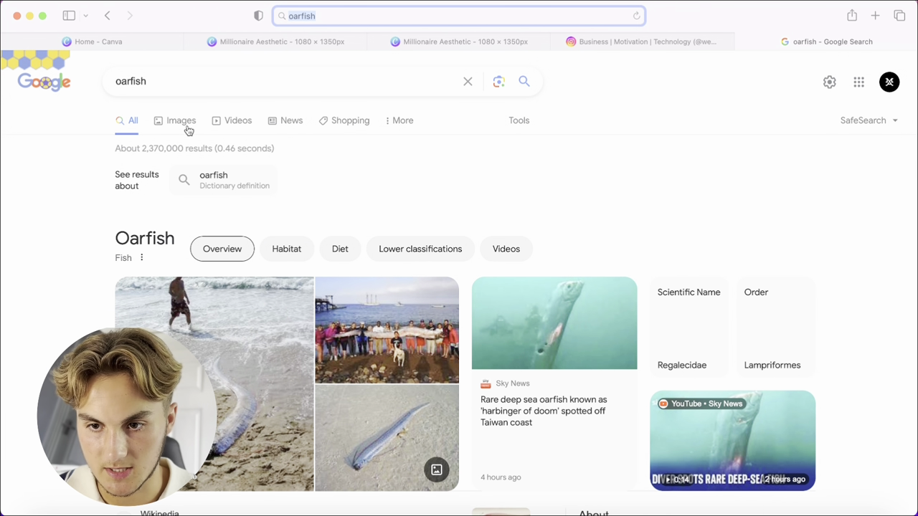
Check the Instagram oarfish post once more and return to the Google results.
{"action": "left_click", "coordinate": [696, 41]}
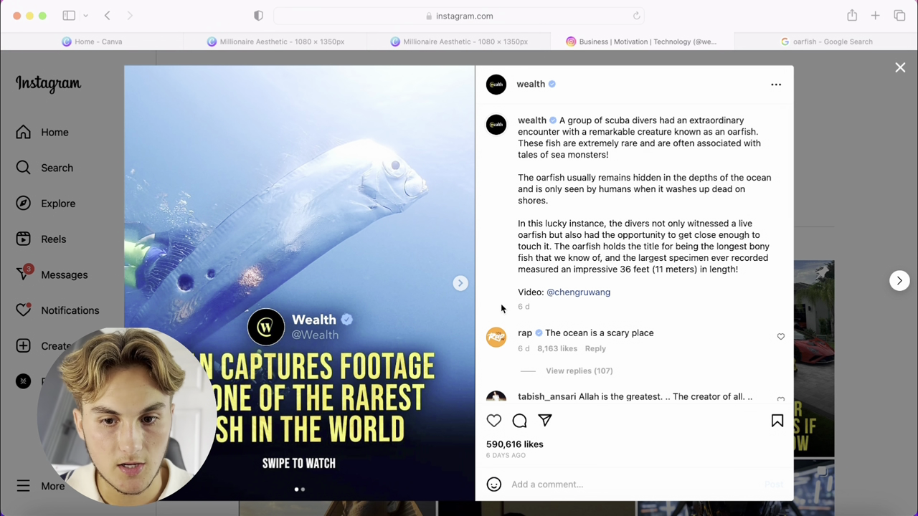
{"action": "left_click", "coordinate": [461, 293]}
{"action": "left_click", "coordinate": [840, 41]}
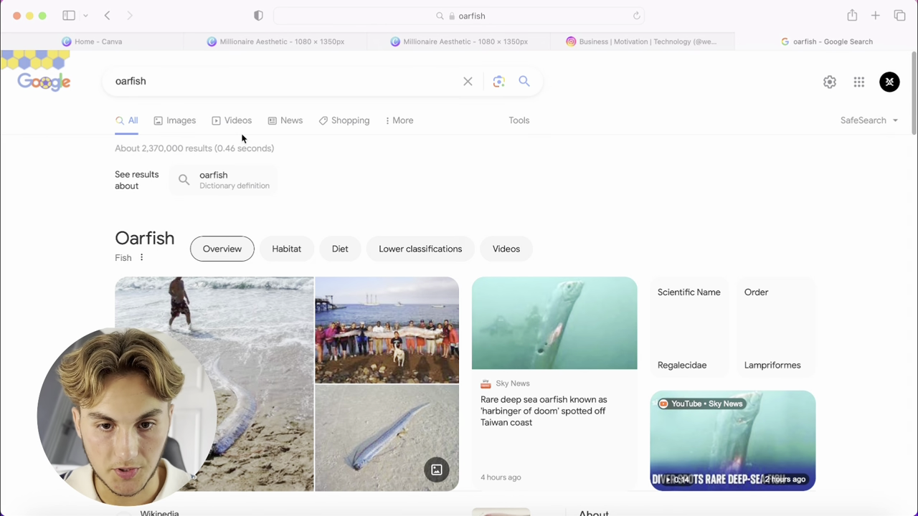
Show the image results for oarfish and filter them to large images.
{"action": "left_click", "coordinate": [163, 127]}
{"action": "scroll", "coordinate": [427, 366], "scroll_direction": "down", "scroll_amount": 1}
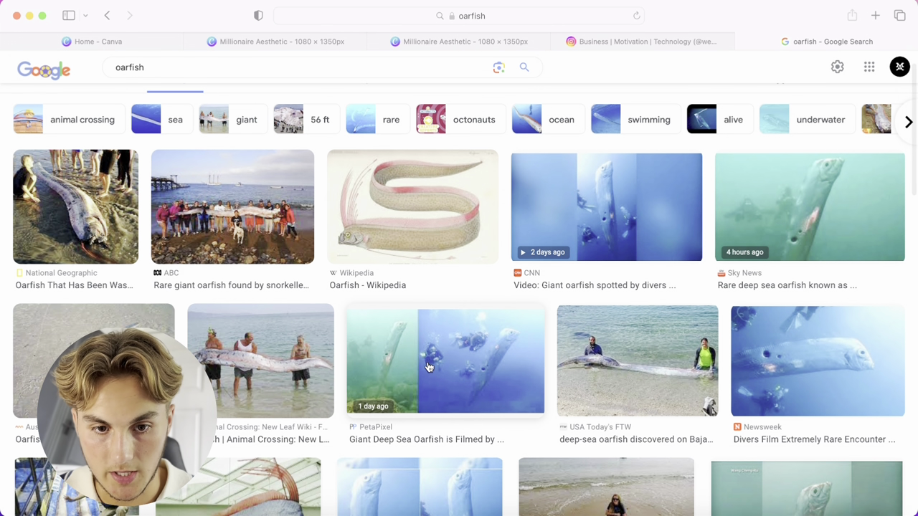
{"action": "scroll", "coordinate": [428, 367], "scroll_direction": "up", "scroll_amount": 1}
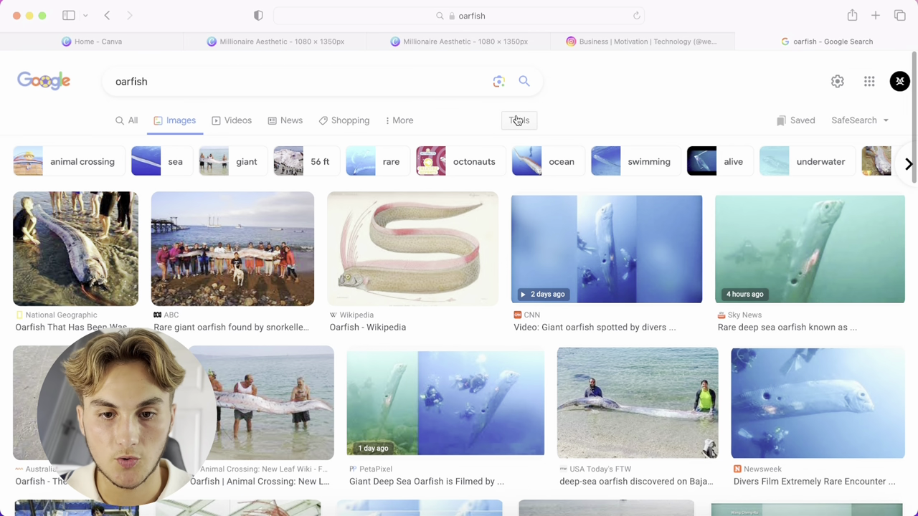
{"action": "left_click", "coordinate": [518, 120]}
{"action": "left_click", "coordinate": [42, 116]}
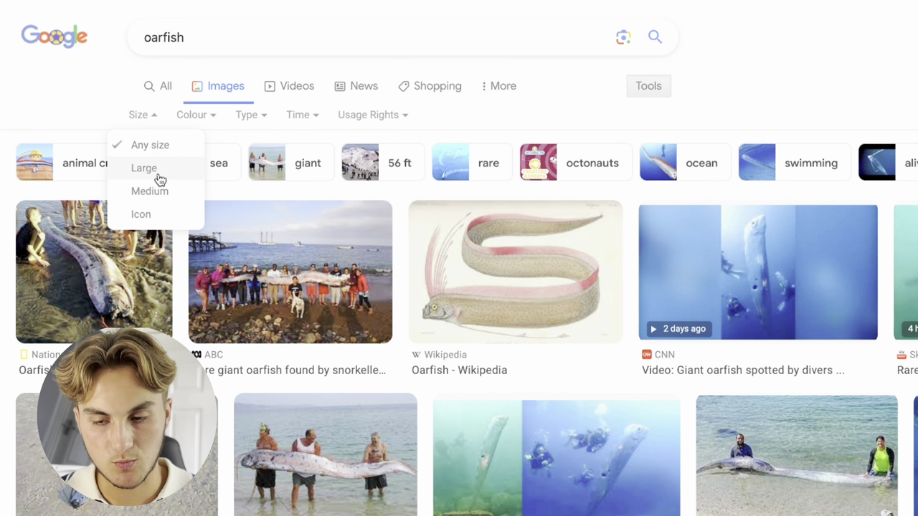
{"action": "left_click", "coordinate": [159, 179]}
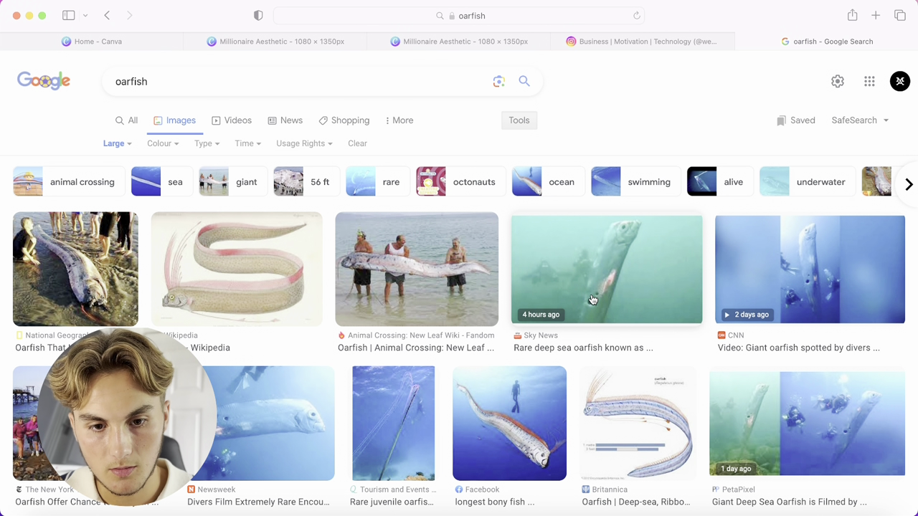
Open the NY Post image of a diver beside the oarfish and copy the image.
{"action": "scroll", "coordinate": [593, 299], "scroll_direction": "down", "scroll_amount": 2}
{"action": "scroll", "coordinate": [323, 384], "scroll_direction": "down", "scroll_amount": 5}
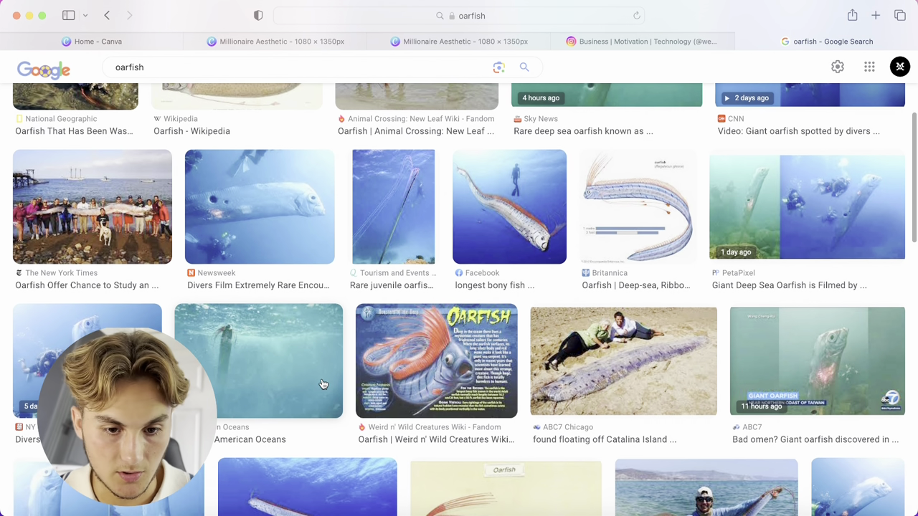
{"action": "scroll", "coordinate": [215, 345], "scroll_direction": "down", "scroll_amount": 2}
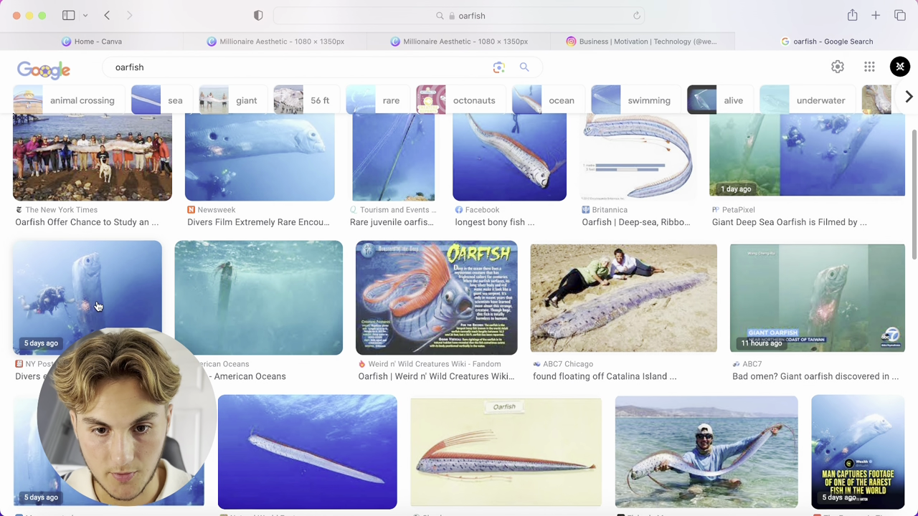
{"action": "left_click", "coordinate": [99, 306]}
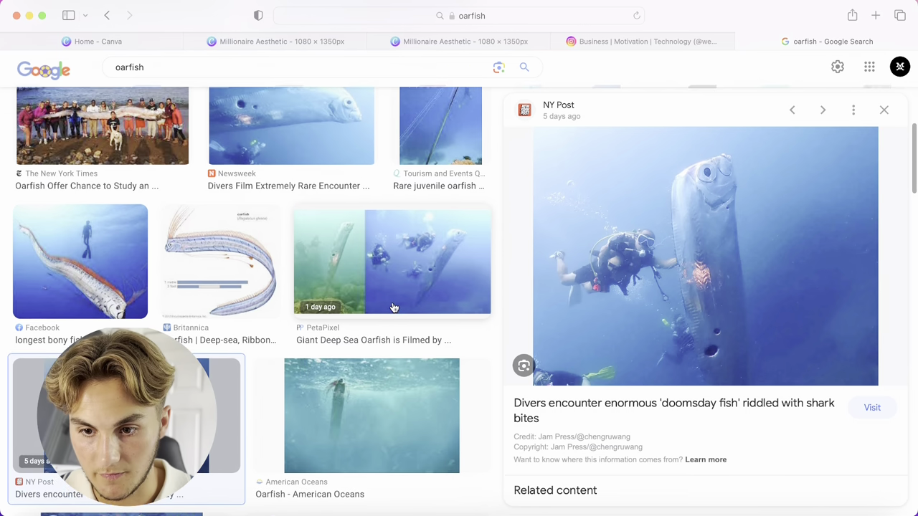
{"action": "scroll", "coordinate": [393, 307], "scroll_direction": "up", "scroll_amount": 2}
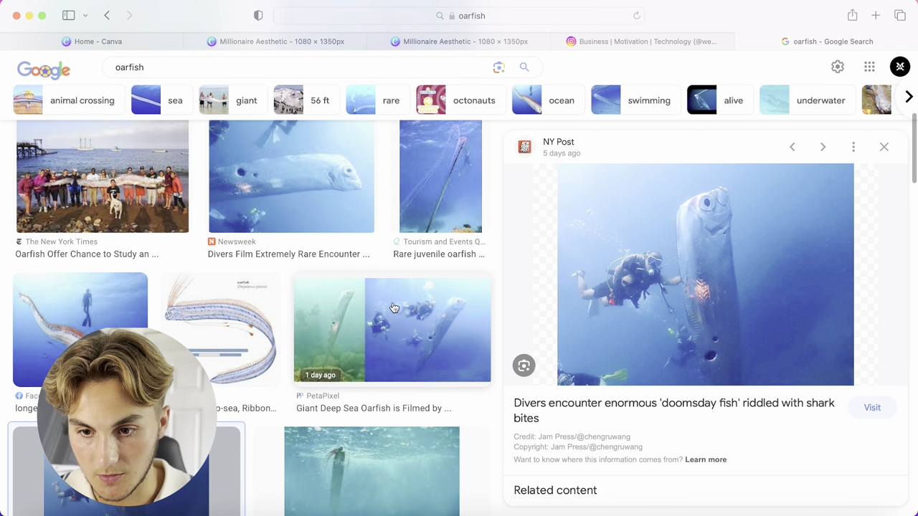
{"action": "right_click", "coordinate": [715, 283]}
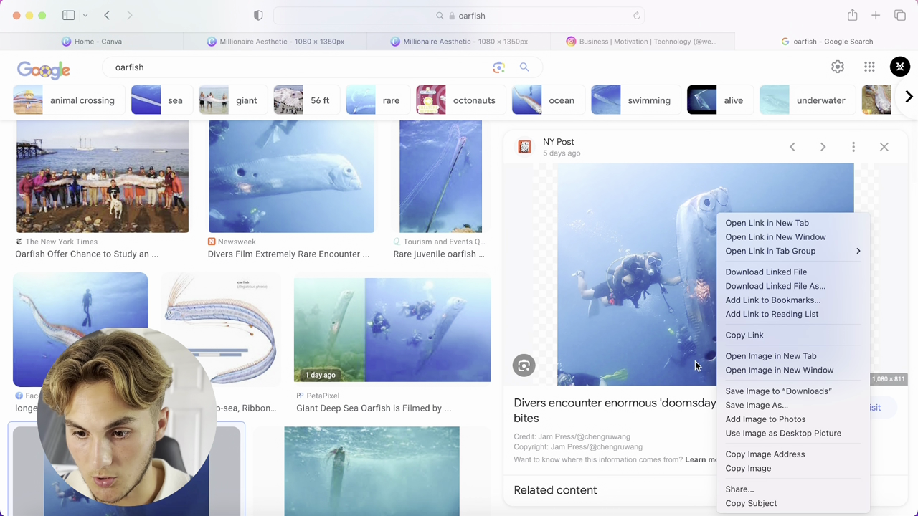
{"action": "left_click", "coordinate": [753, 468]}
Switch to the black Canva template, paste the oarfish image and align it with the page's top-left corner.
{"action": "left_click", "coordinate": [432, 41]}
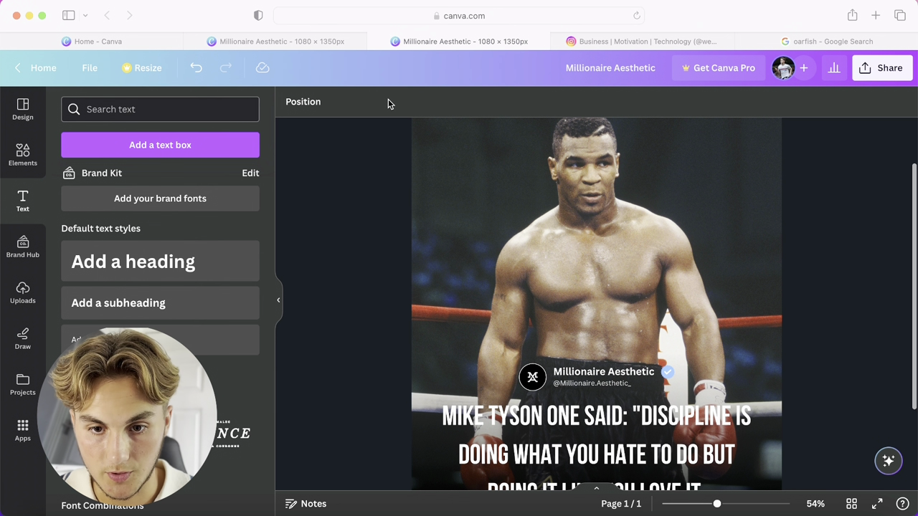
{"action": "left_click", "coordinate": [317, 41]}
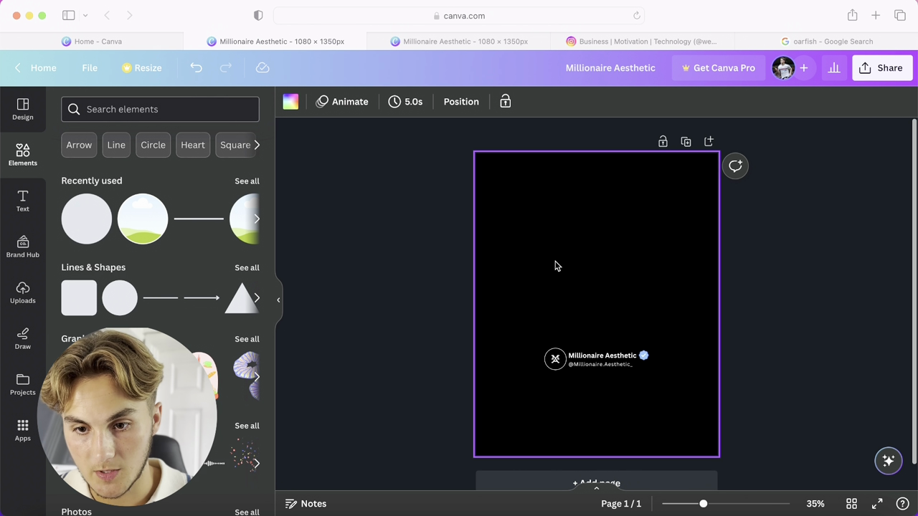
{"action": "key", "text": "super+v"}
{"action": "left_click_drag", "start_coordinate": [519, 248], "coordinate": [492, 225]}
{"action": "left_click_drag", "start_coordinate": [570, 273], "coordinate": [553, 201]}
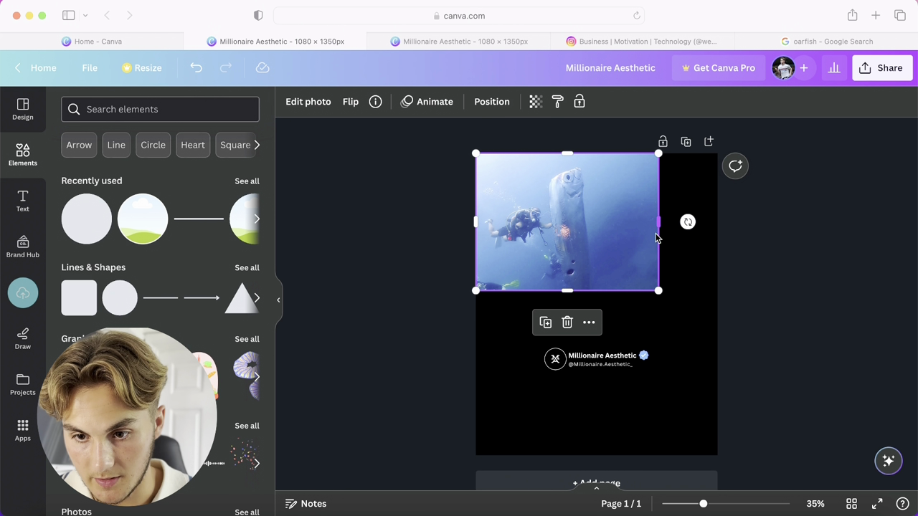
Crop the sides of the oarfish image to a portrait format and enlarge it to fill the whole page.
{"action": "left_click_drag", "start_coordinate": [653, 231], "coordinate": [607, 228]}
{"action": "left_click_drag", "start_coordinate": [473, 231], "coordinate": [535, 227]}
{"action": "left_click_drag", "start_coordinate": [599, 289], "coordinate": [475, 277]}
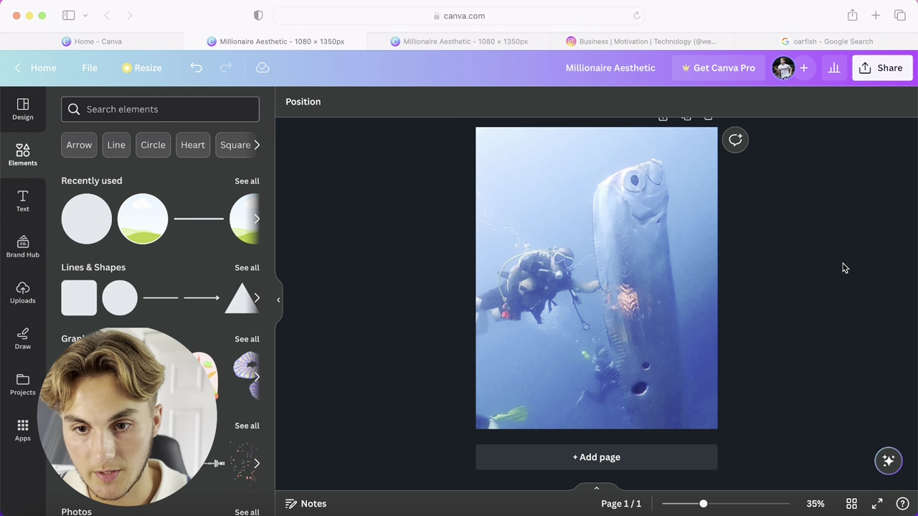
Move the grouped profile header layer above the oarfish photo in the layer order.
{"action": "left_click", "coordinate": [313, 111]}
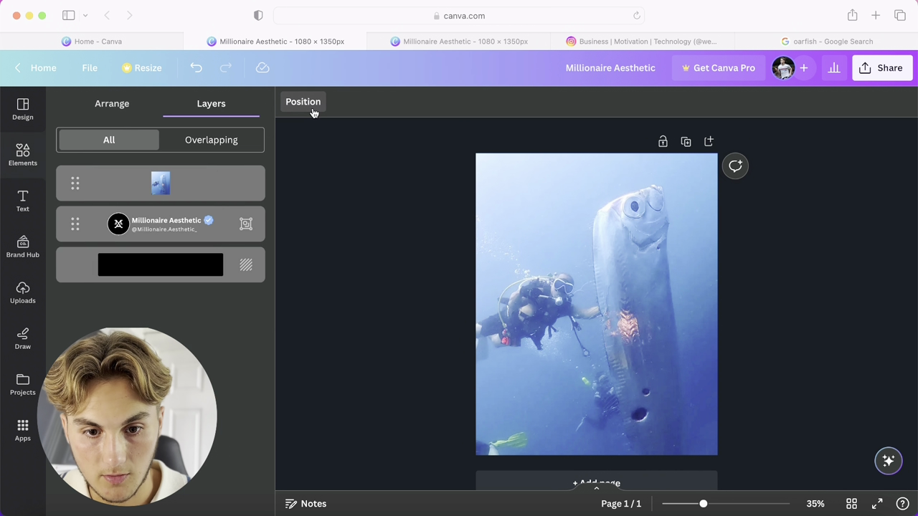
{"action": "mouse_move", "coordinate": [219, 219]}
{"action": "left_mouse_down"}
{"action": "mouse_move", "coordinate": [215, 260]}
{"action": "mouse_move", "coordinate": [215, 225]}
{"action": "left_mouse_up"}
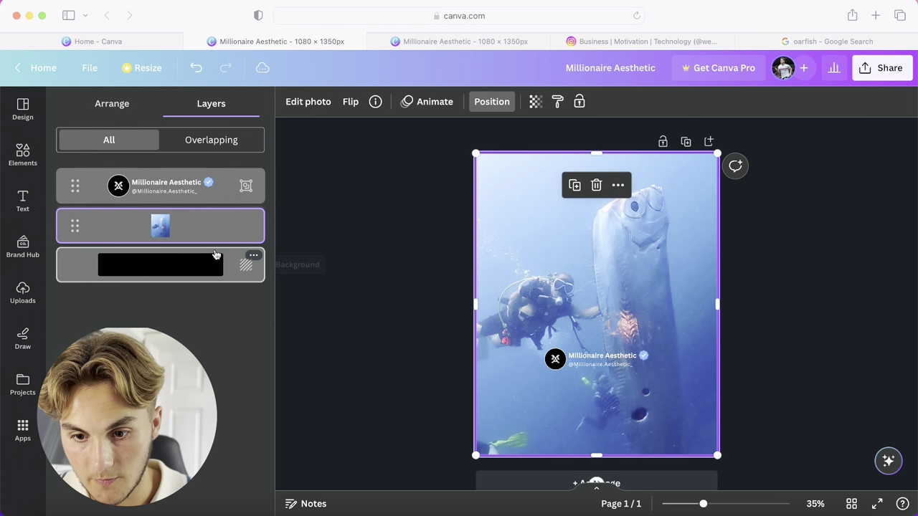
{"action": "left_click", "coordinate": [439, 320]}
{"action": "left_click", "coordinate": [654, 353]}
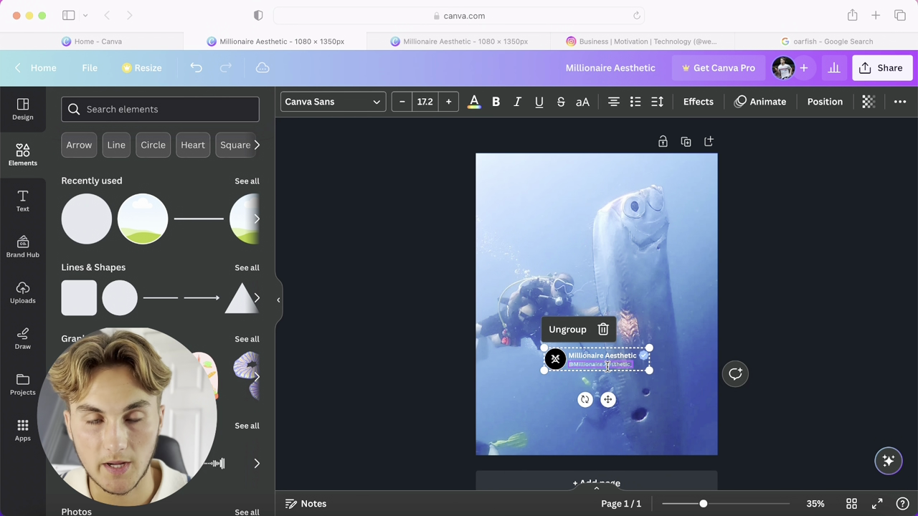
{"action": "left_click", "coordinate": [846, 354]}
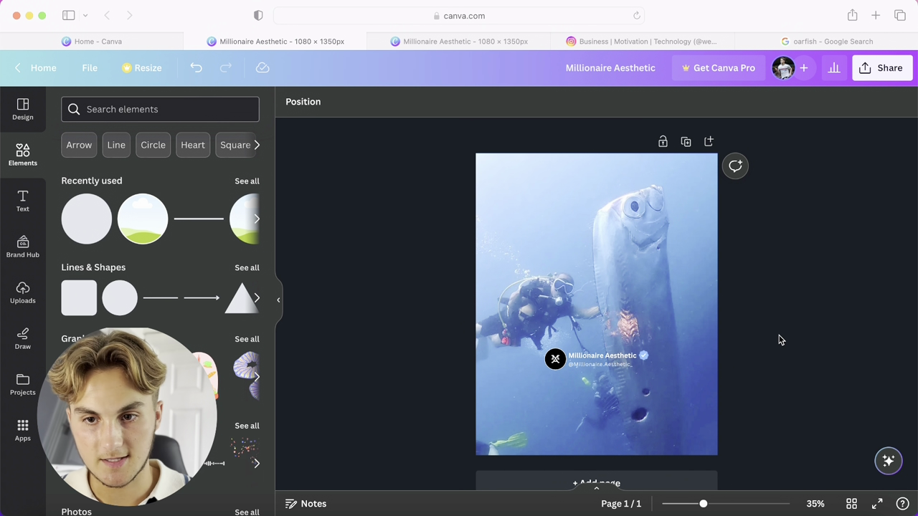
Examine the cover slide of the Wealth oarfish post on Instagram and the Mike Tyson design as layout references, ending on the oarfish design.
{"action": "left_click", "coordinate": [625, 36]}
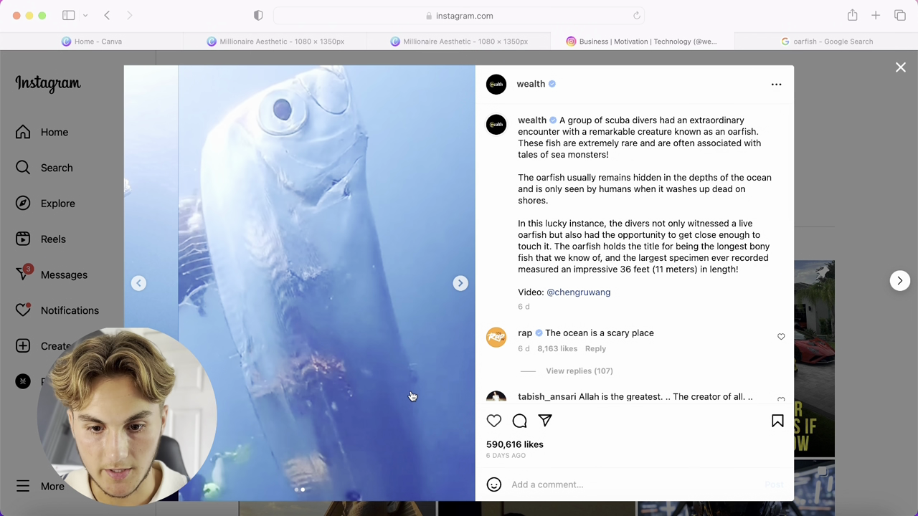
{"action": "key", "text": "Left"}
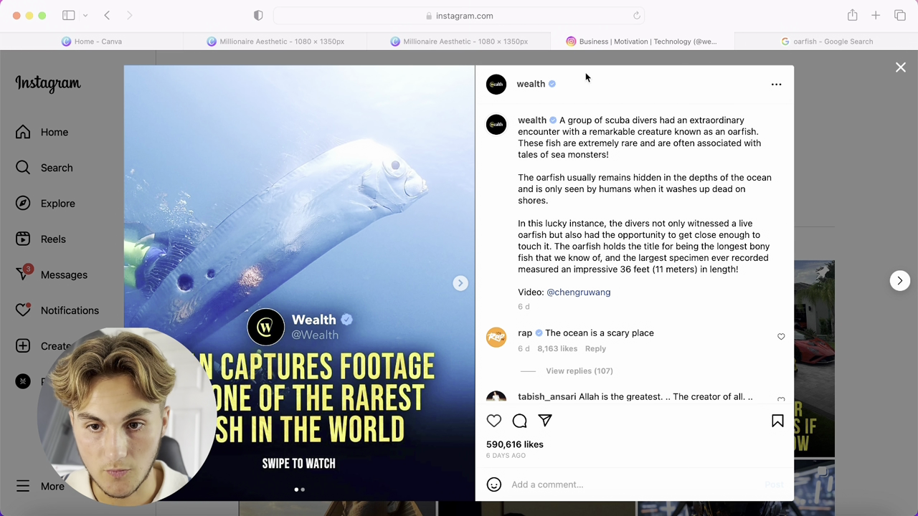
{"action": "left_click", "coordinate": [500, 41]}
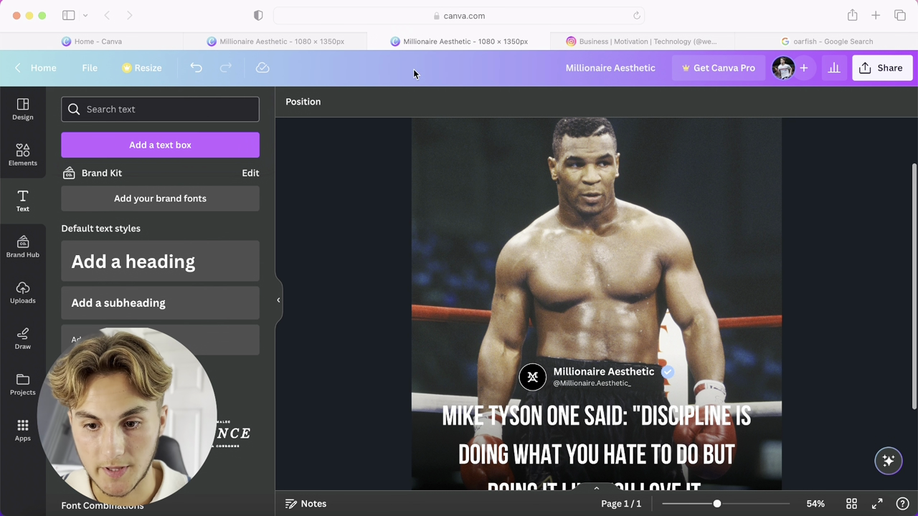
{"action": "left_click", "coordinate": [346, 43]}
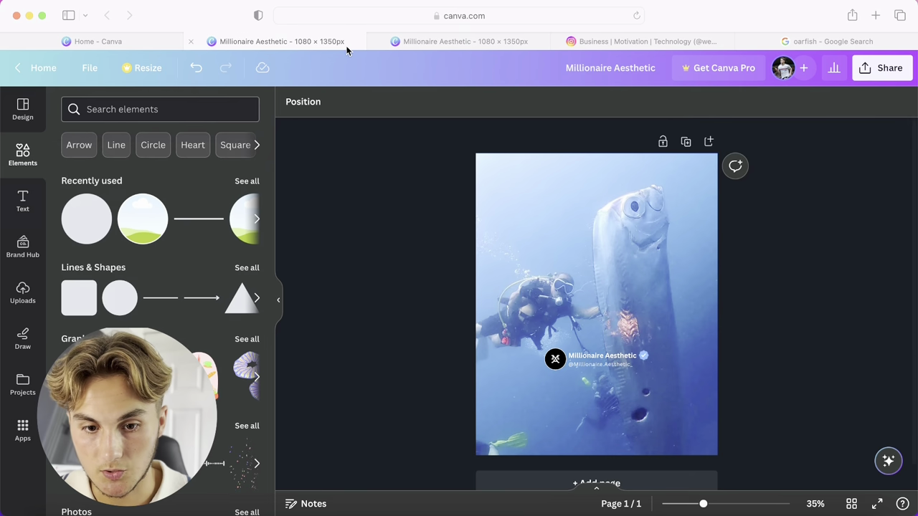
Search the elements for "gradient fade" and add the black fading gradient graphic to the page.
{"action": "left_click", "coordinate": [178, 109]}
{"action": "type", "text": "sha"}
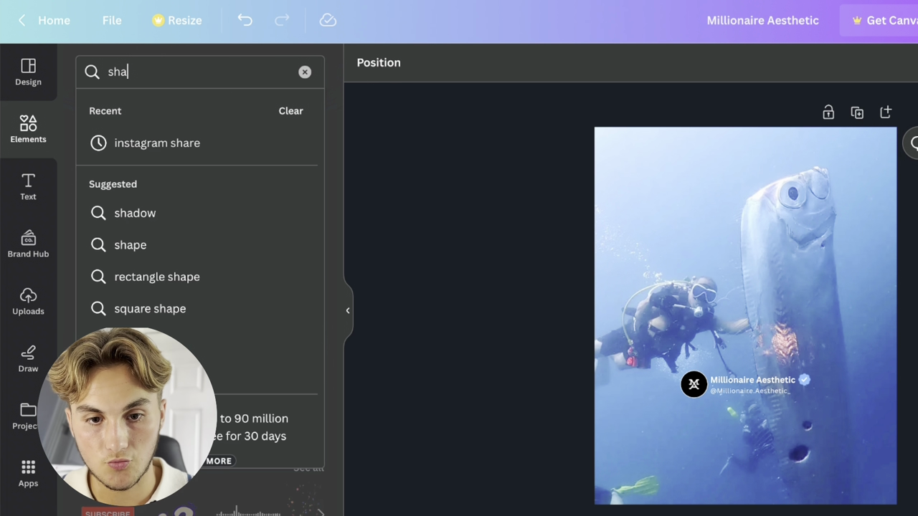
{"action": "key", "text": "BackSpace"}
{"action": "key", "text": "BackSpace"}
{"action": "key", "text": "BackSpace"}
{"action": "type", "text": "grad"}
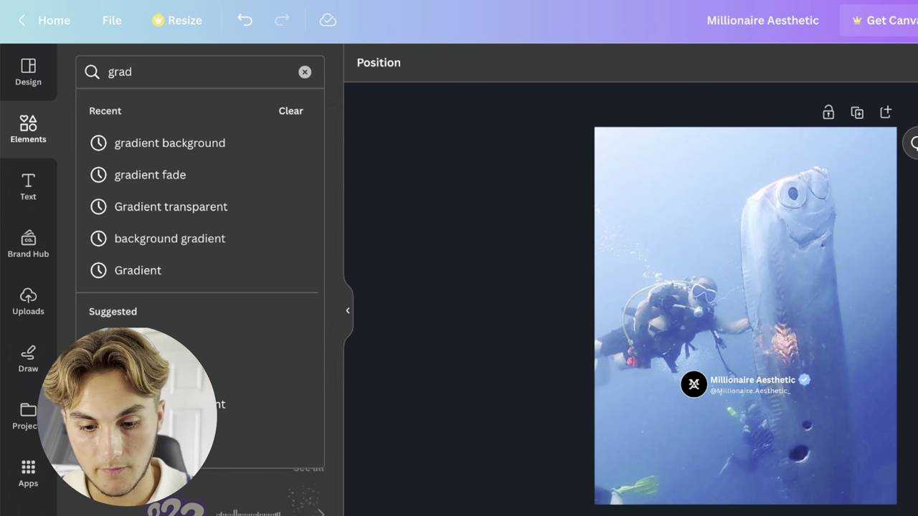
{"action": "type", "text": "ient"}
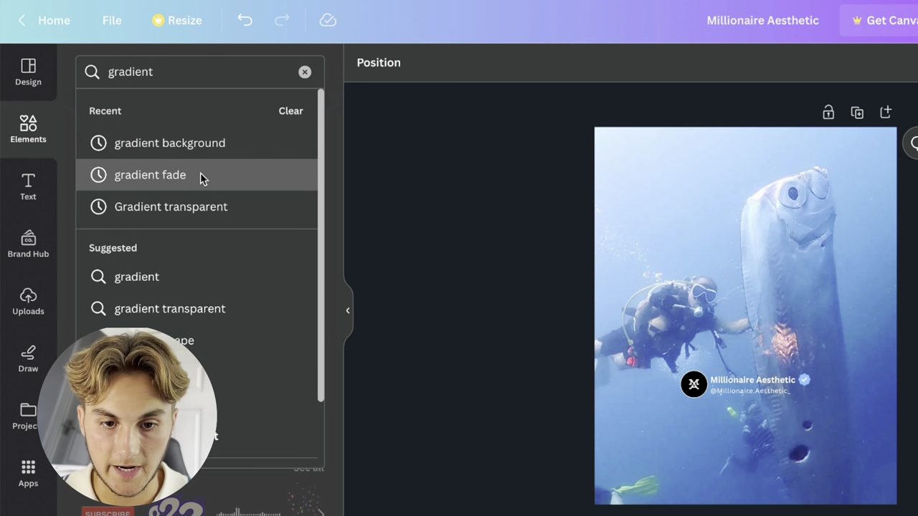
{"action": "left_click", "coordinate": [202, 179]}
{"action": "left_click", "coordinate": [187, 258]}
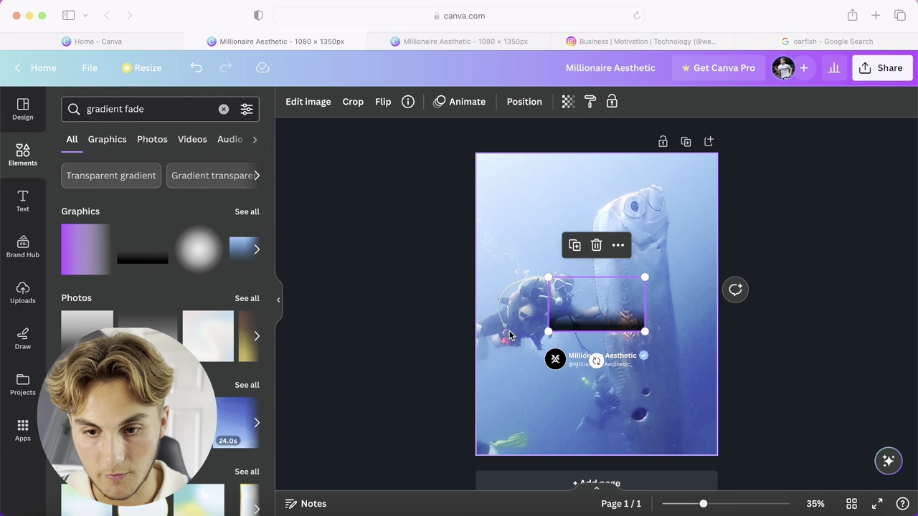
Enlarge the black gradient well beyond the page's sides and place it over the lower part of the oarfish photo.
{"action": "left_click_drag", "start_coordinate": [593, 306], "coordinate": [672, 429]}
{"action": "left_click_drag", "start_coordinate": [629, 397], "coordinate": [298, 206]}
{"action": "left_click_drag", "start_coordinate": [574, 251], "coordinate": [654, 259]}
{"action": "left_click", "coordinate": [823, 244]}
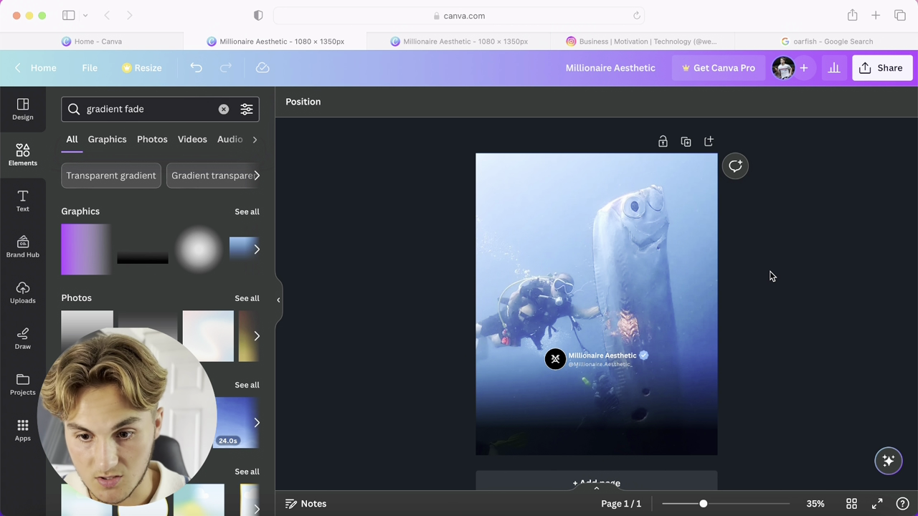
Enlarge the gradient further from its upper corners, keeping its dark edge along the page's bottom.
{"action": "scroll", "coordinate": [771, 276], "scroll_direction": "down", "scroll_amount": 1}
{"action": "left_click", "coordinate": [628, 365]}
{"action": "left_click_drag", "start_coordinate": [382, 196], "coordinate": [294, 147]}
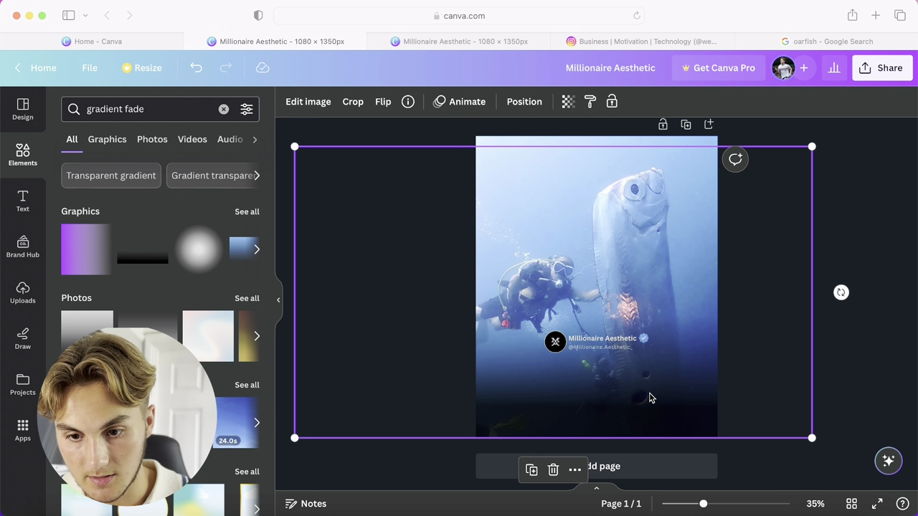
{"action": "key", "text": "shift+Down"}
{"action": "key", "text": "shift+Right"}
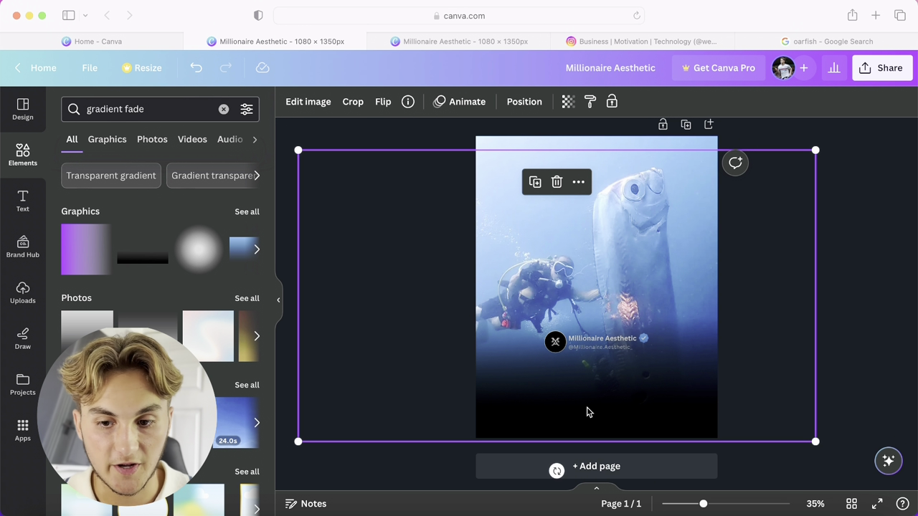
{"action": "key", "text": "shift+Up"}
{"action": "key", "text": "shift+Left"}
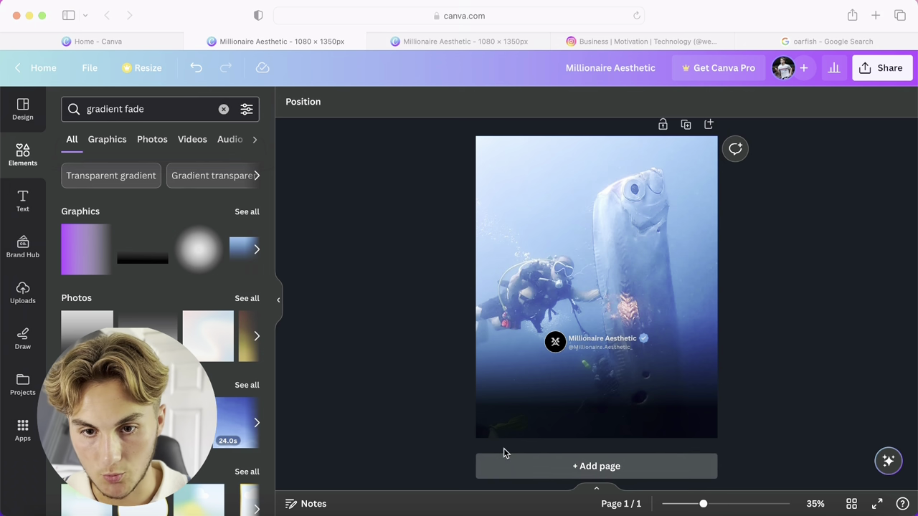
{"action": "left_click_drag", "start_coordinate": [813, 149], "coordinate": [844, 142]}
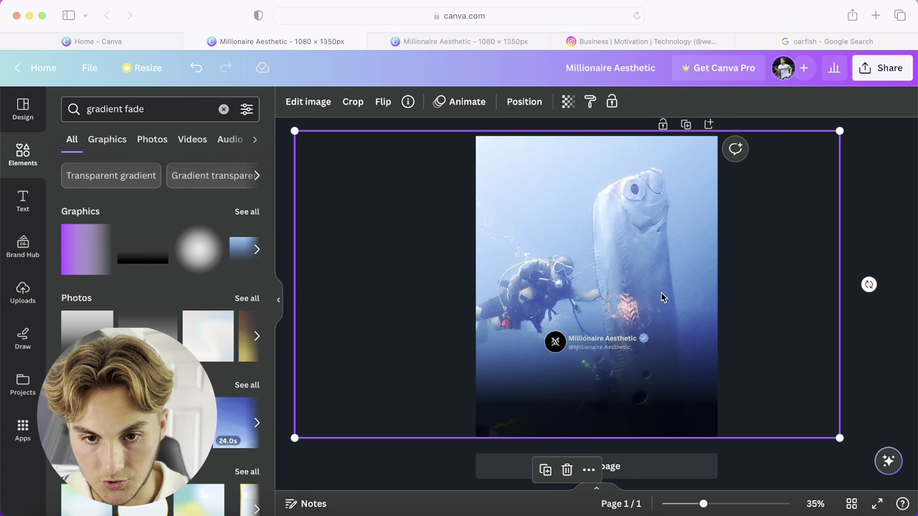
{"action": "left_click", "coordinate": [906, 181]}
Bring the profile header group in front of the gradient and move it slightly up the page.
{"action": "left_click", "coordinate": [302, 102]}
{"action": "left_click_drag", "start_coordinate": [175, 207], "coordinate": [227, 185]}
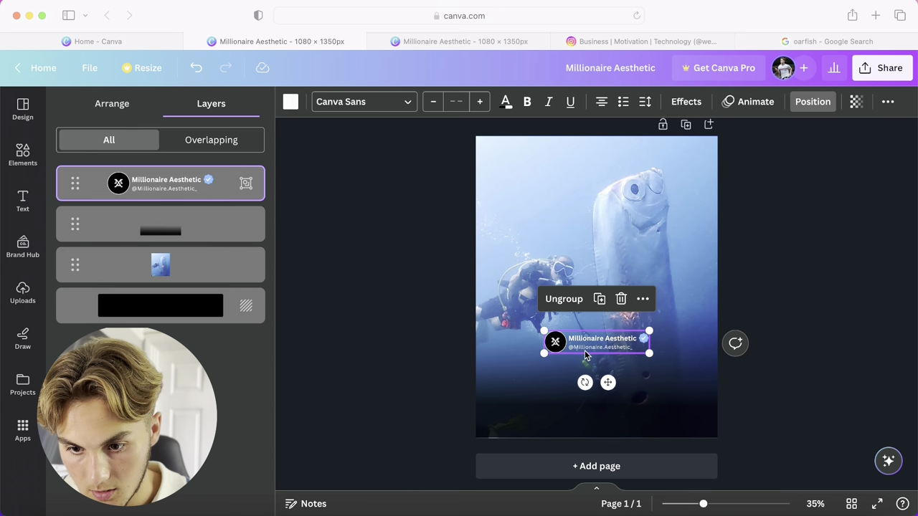
{"action": "mouse_move", "coordinate": [607, 382]}
{"action": "left_mouse_down"}
{"action": "mouse_move", "coordinate": [619, 380]}
{"action": "mouse_move", "coordinate": [608, 369]}
{"action": "left_mouse_up"}
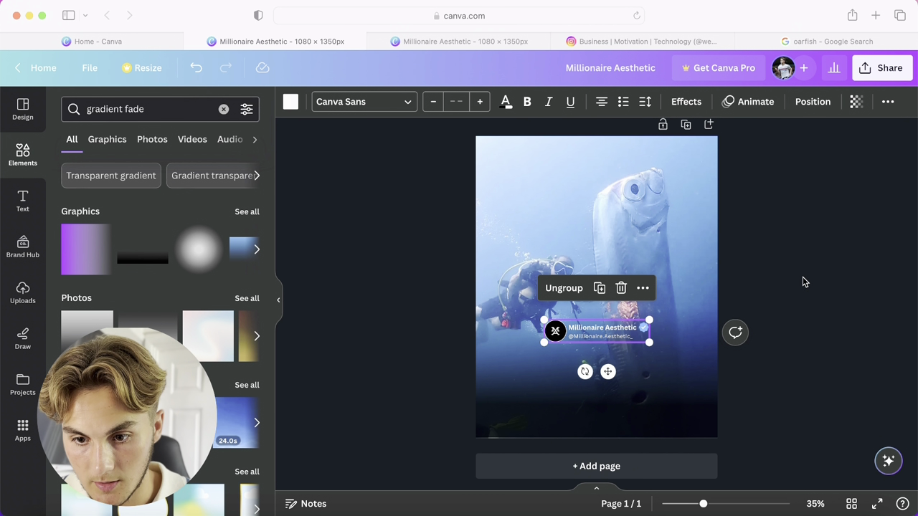
{"action": "left_click", "coordinate": [803, 279]}
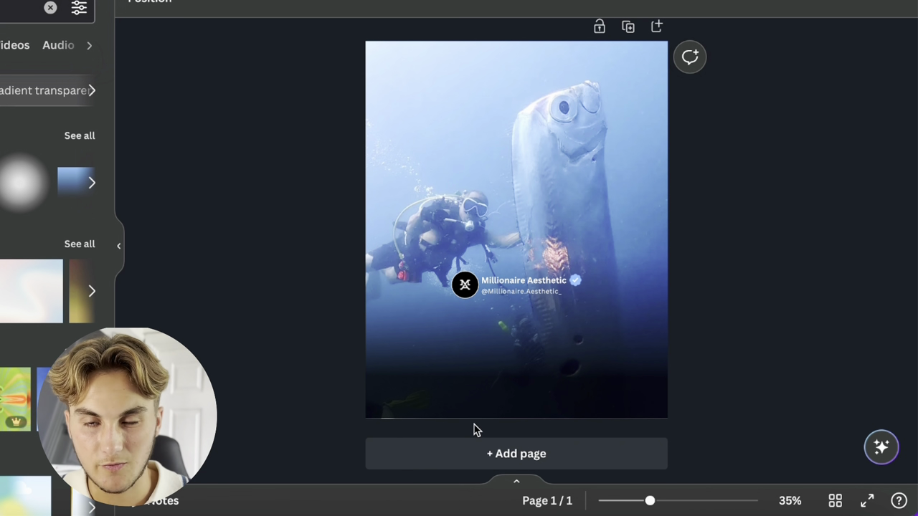
Shift the gradient slightly down past the page's bottom edge and enlarge it to about 2,564 × 1,446.
{"action": "left_click", "coordinate": [658, 205]}
{"action": "left_click_drag", "start_coordinate": [659, 205], "coordinate": [658, 216]}
{"action": "left_click", "coordinate": [808, 222]}
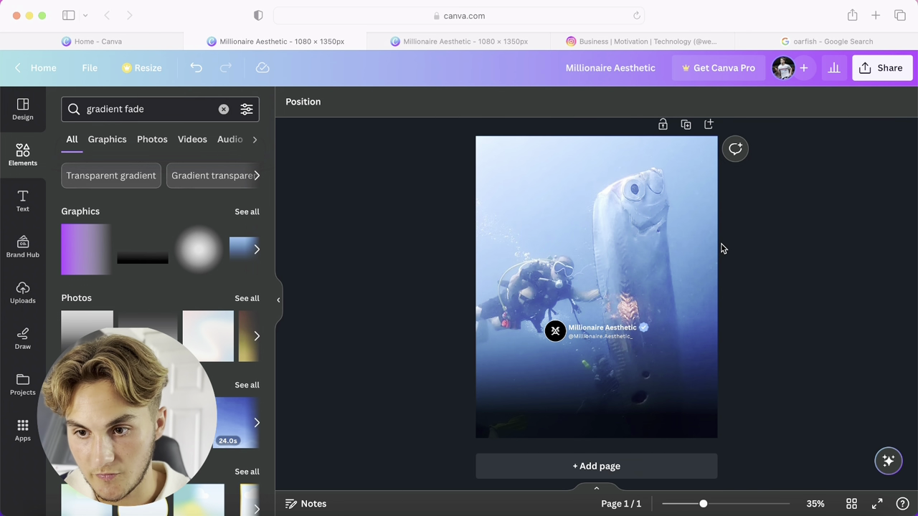
{"action": "left_click", "coordinate": [653, 242]}
{"action": "left_click_drag", "start_coordinate": [843, 144], "coordinate": [869, 126]}
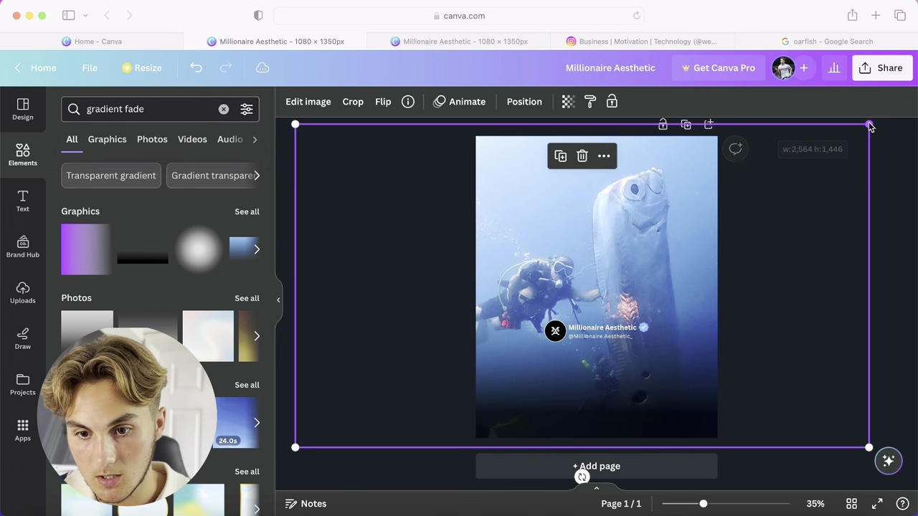
{"action": "left_click", "coordinate": [885, 205]}
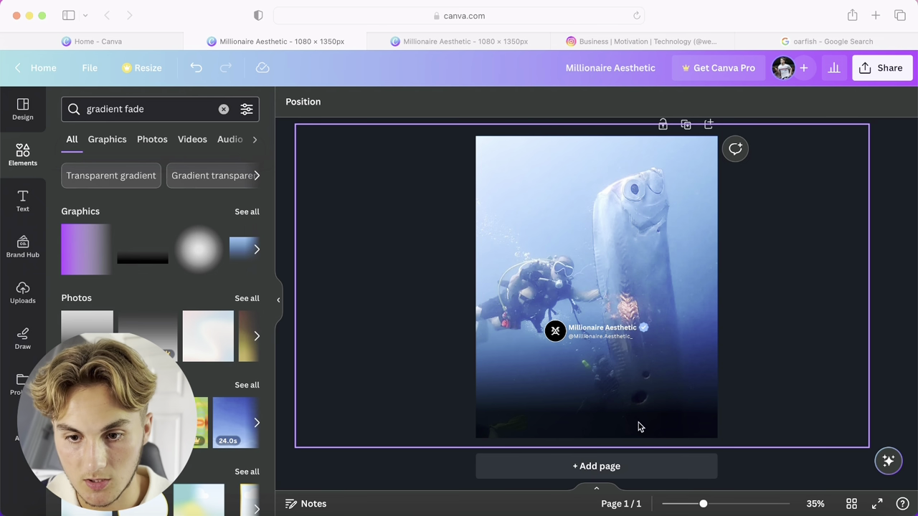
Check the headline on the Instagram reference post, and add a heading to the oarfish design in the Bebas Neue font.
{"action": "left_click", "coordinate": [643, 44]}
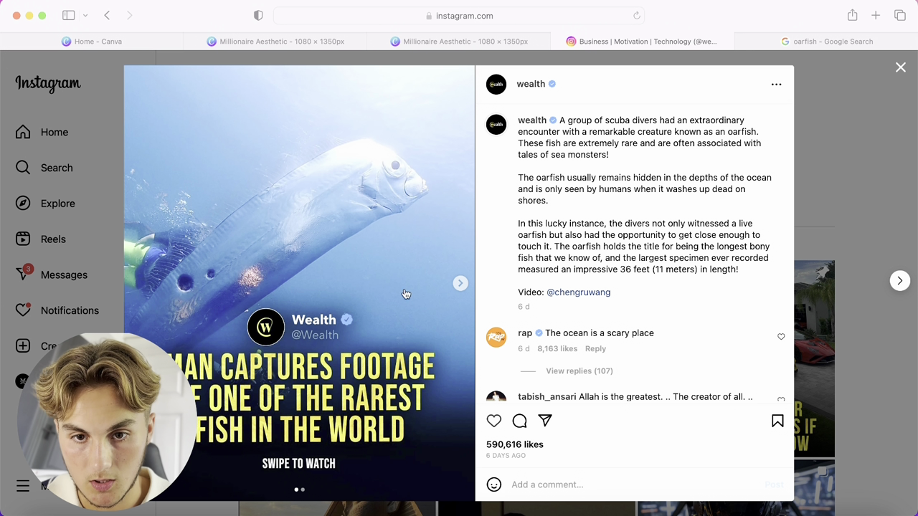
{"action": "left_click", "coordinate": [295, 43]}
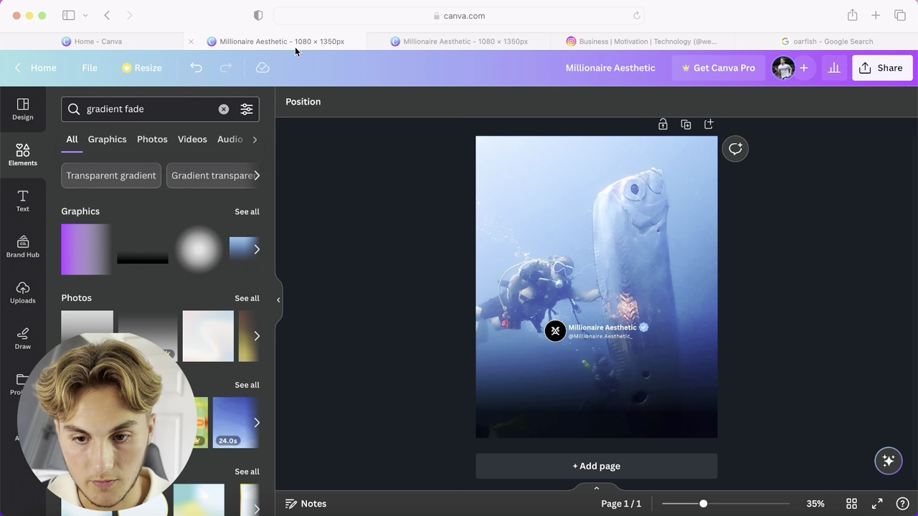
{"action": "left_click", "coordinate": [20, 198]}
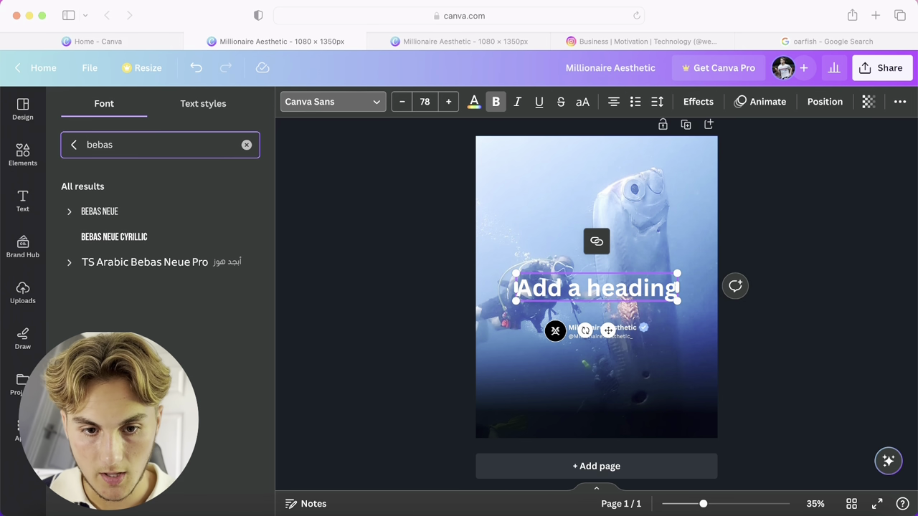
{"action": "left_click", "coordinate": [162, 217]}
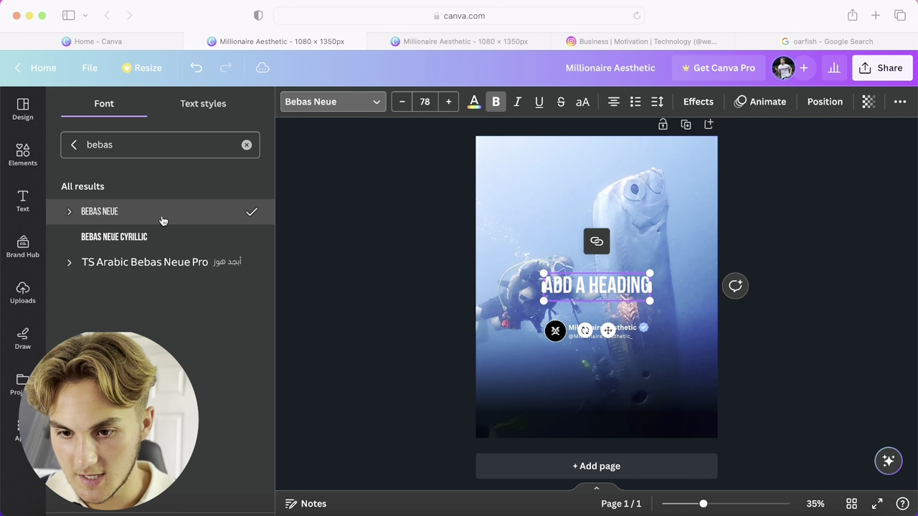
Replace the heading text with "Scuberdiver captures footage of the rarest fish in the world" below the profile header and set its size to 92.
{"action": "double_click", "coordinate": [628, 289]}
{"action": "key", "text": "BackSpace"}
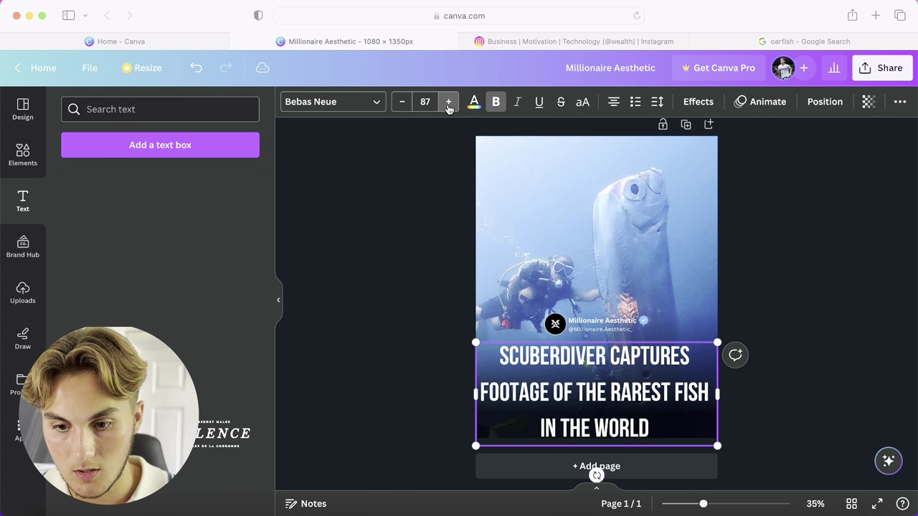
{"action": "left_click", "coordinate": [448, 101]}
{"action": "left_click", "coordinate": [448, 101]}
{"action": "left_click", "coordinate": [448, 101]}
{"action": "left_click", "coordinate": [448, 101]}
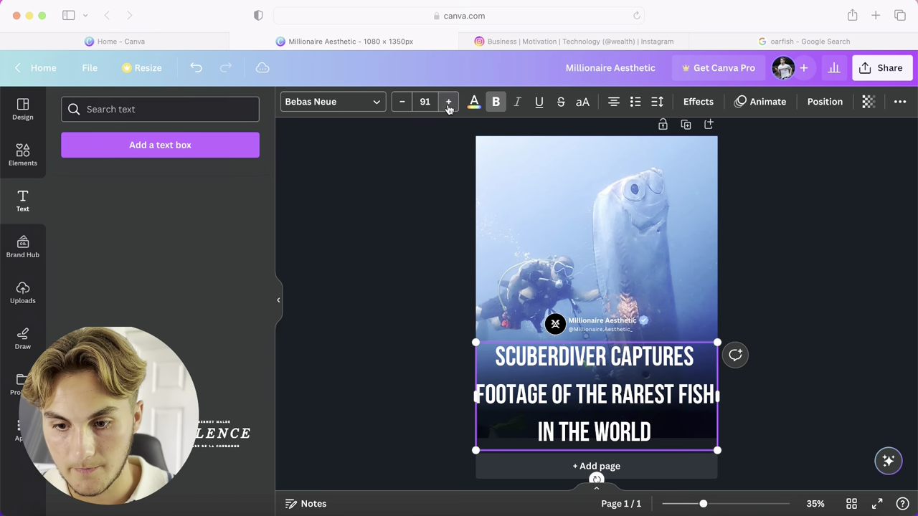
{"action": "left_click", "coordinate": [448, 101]}
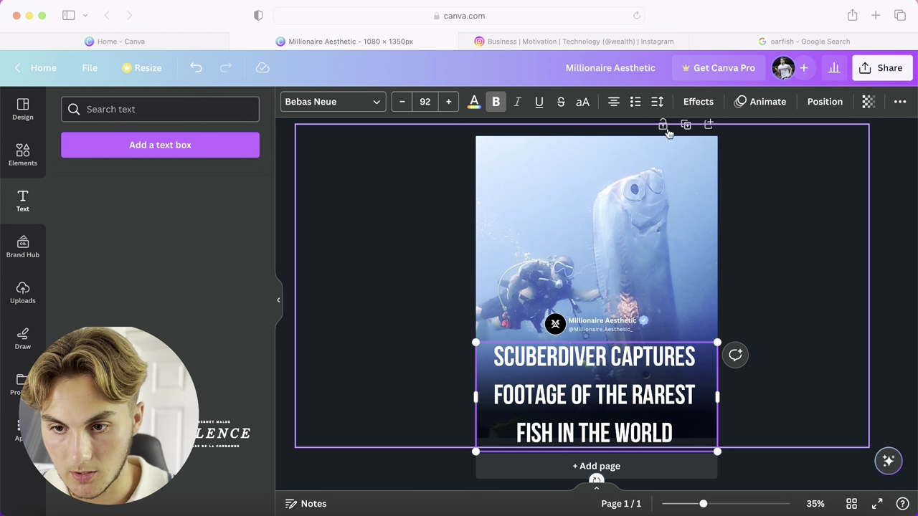
Set the headline's line spacing to 0.98 and keep its letter spacing at 0.
{"action": "left_click", "coordinate": [657, 101]}
{"action": "left_click_drag", "start_coordinate": [733, 198], "coordinate": [709, 196]}
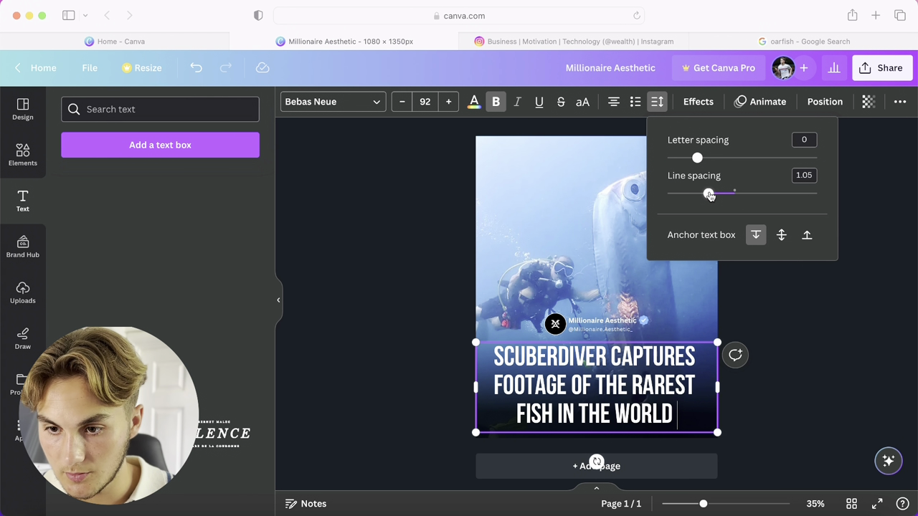
{"action": "left_click_drag", "start_coordinate": [709, 198], "coordinate": [704, 198]}
{"action": "mouse_move", "coordinate": [701, 166]}
{"action": "left_mouse_down"}
{"action": "mouse_move", "coordinate": [714, 166]}
{"action": "mouse_move", "coordinate": [696, 164]}
{"action": "left_mouse_up"}
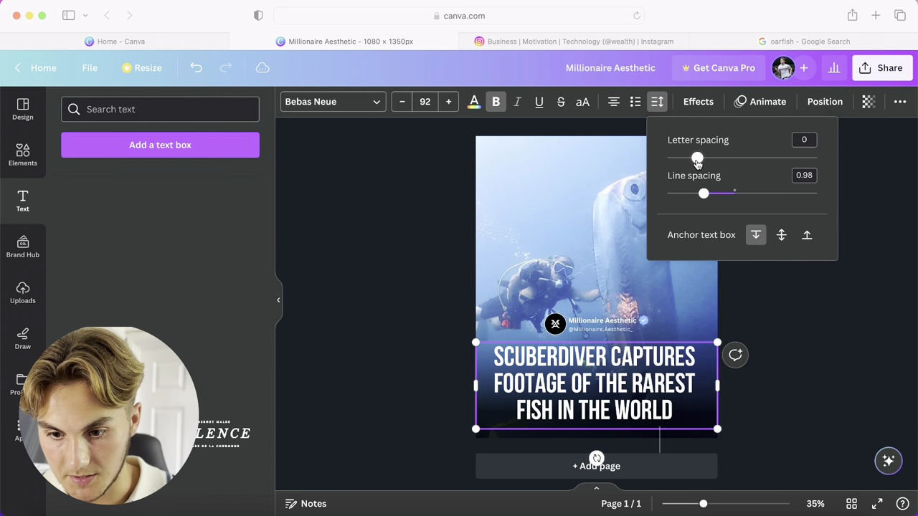
{"action": "left_click", "coordinate": [846, 383]}
{"action": "left_click", "coordinate": [838, 334]}
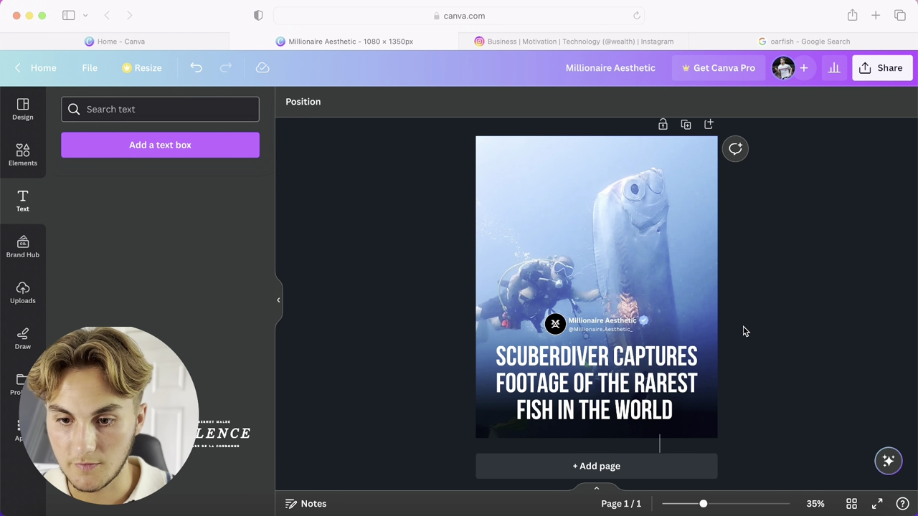
Examine the finished headline layout and compare it with the Wealth oarfish post on Instagram.
{"action": "left_click", "coordinate": [619, 316]}
{"action": "left_click", "coordinate": [596, 402]}
{"action": "left_click", "coordinate": [826, 366]}
{"action": "scroll", "coordinate": [672, 409], "scroll_direction": "down", "scroll_amount": 1}
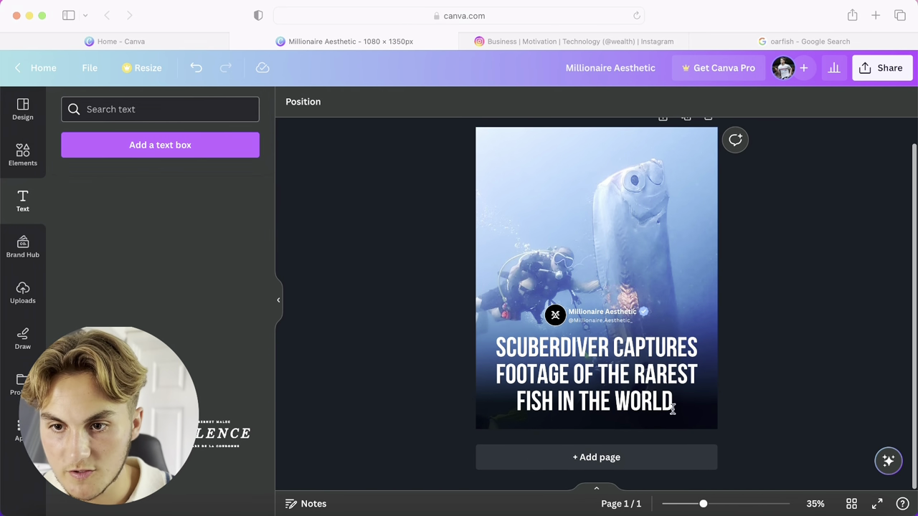
{"action": "left_click", "coordinate": [530, 45]}
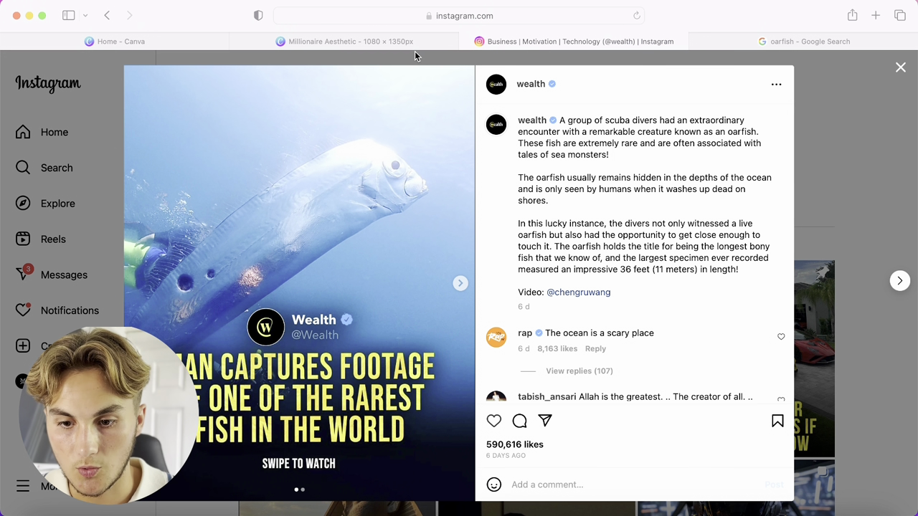
Switch back to the Canva design and move the profile header and the headline slightly up the page, keeping both horizontally centred.
{"action": "left_click", "coordinate": [416, 43]}
{"action": "left_click", "coordinate": [634, 366]}
{"action": "left_click_drag", "start_coordinate": [635, 366], "coordinate": [613, 373]}
{"action": "left_click", "coordinate": [781, 360]}
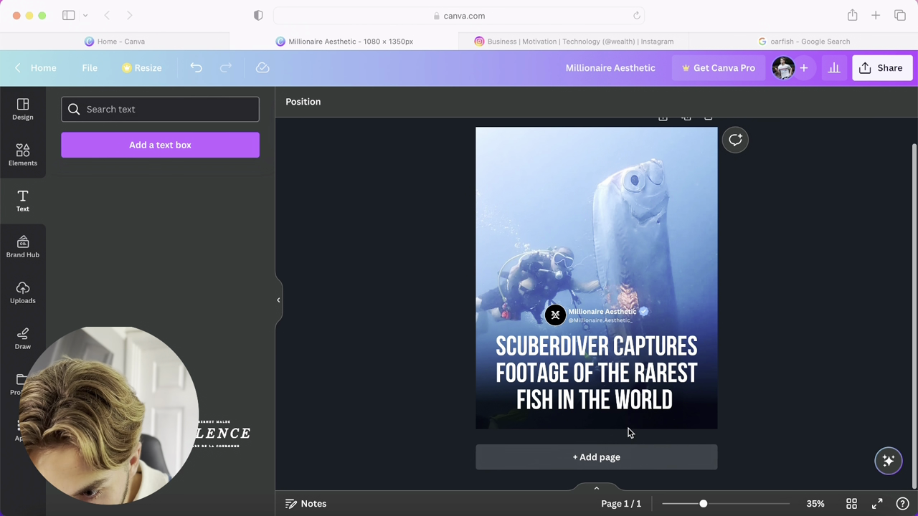
{"action": "key", "text": "super+equal"}
{"action": "scroll", "coordinate": [791, 435], "scroll_direction": "up", "scroll_amount": 3}
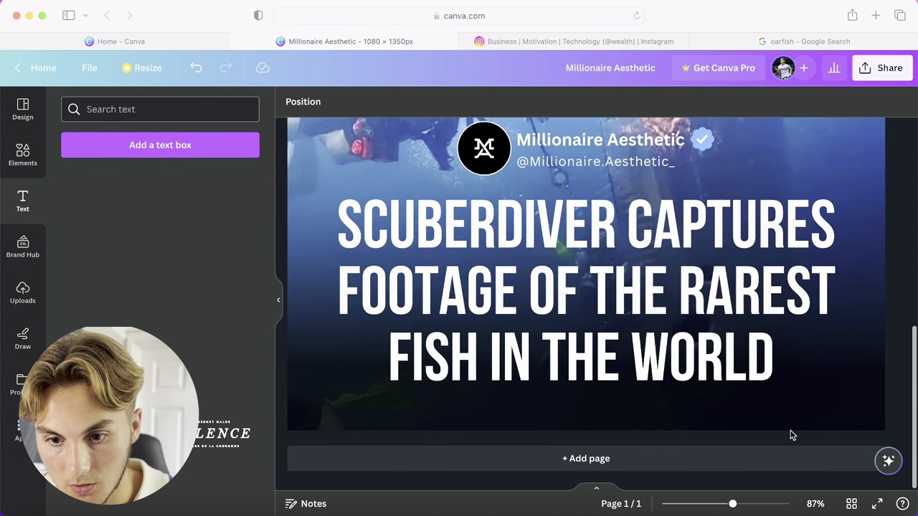
{"action": "scroll", "coordinate": [577, 286], "scroll_direction": "down", "scroll_amount": 5}
{"action": "left_click", "coordinate": [585, 271]}
{"action": "left_click_drag", "start_coordinate": [605, 307], "coordinate": [604, 290]}
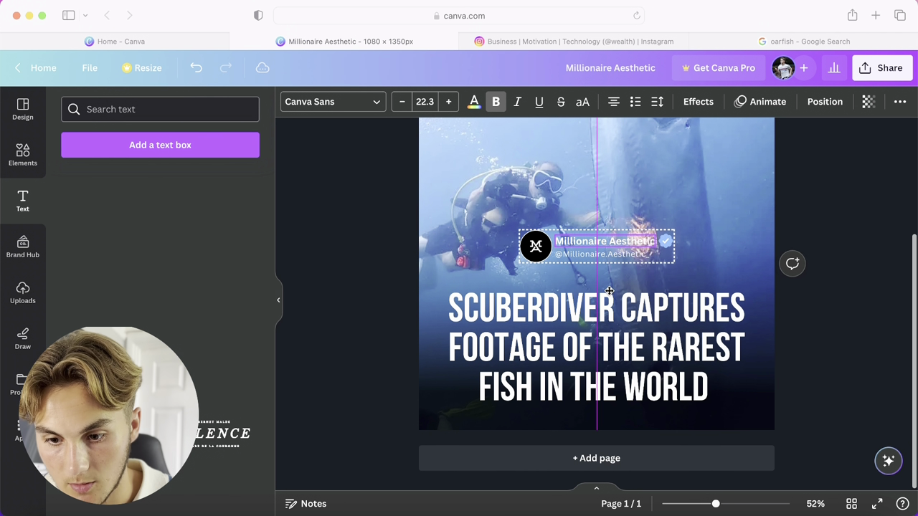
{"action": "left_click", "coordinate": [601, 398]}
{"action": "left_click_drag", "start_coordinate": [625, 406], "coordinate": [624, 385]}
{"action": "left_click", "coordinate": [823, 349]}
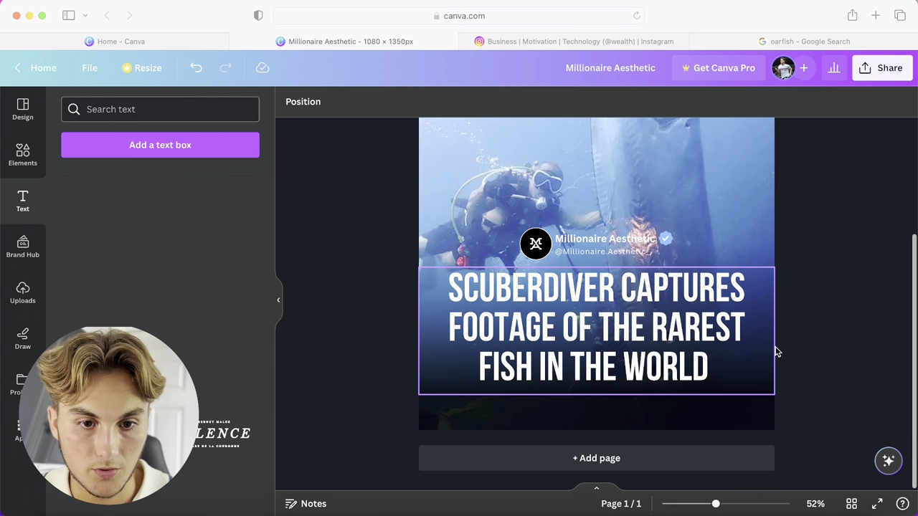
Add a text box reading "Swipe to watch" centred below the headline and set its font to Bebas Neue.
{"action": "left_click", "coordinate": [158, 146]}
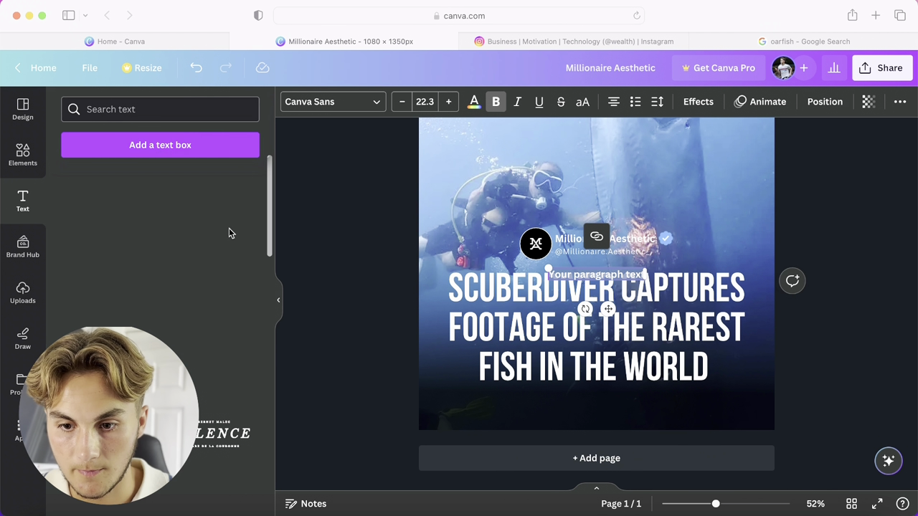
{"action": "left_click_drag", "start_coordinate": [606, 313], "coordinate": [608, 445]}
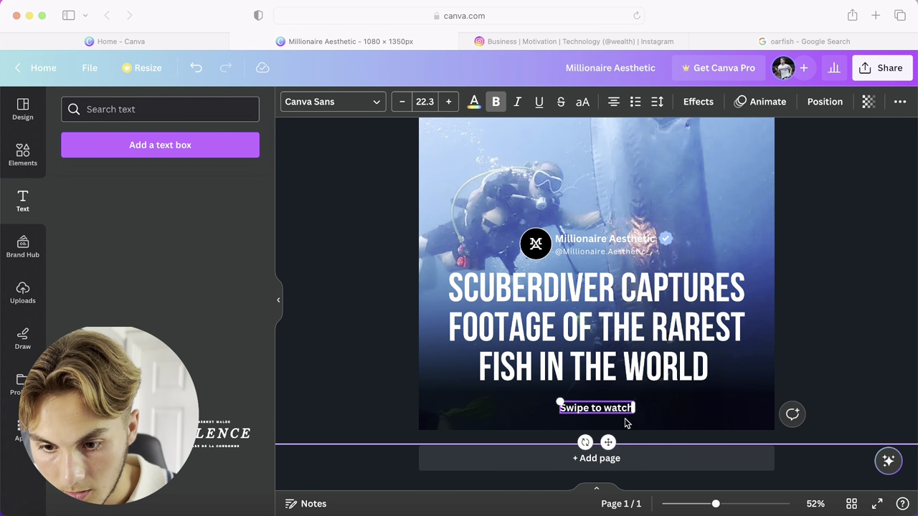
{"action": "double_click", "coordinate": [621, 407]}
{"action": "left_click", "coordinate": [362, 101]}
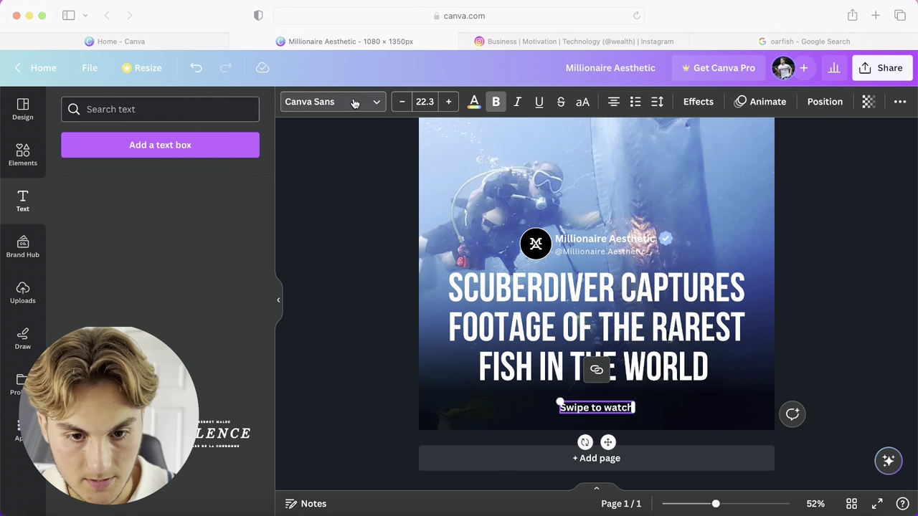
{"action": "type", "text": "bebas"}
{"action": "left_click", "coordinate": [181, 209]}
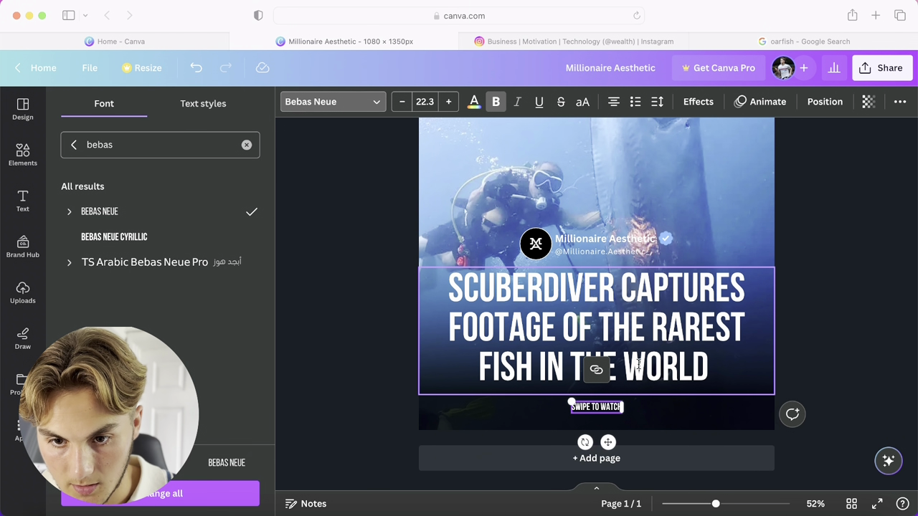
Set the "Swipe to watch" text size to 36.3 and keep it centred beneath the headline.
{"action": "left_click", "coordinate": [449, 101]}
{"action": "left_click", "coordinate": [449, 101]}
{"action": "left_click", "coordinate": [449, 101]}
{"action": "left_click", "coordinate": [449, 101]}
{"action": "left_click", "coordinate": [448, 101]}
{"action": "left_click", "coordinate": [449, 101]}
{"action": "left_click", "coordinate": [448, 102]}
{"action": "left_click", "coordinate": [449, 101]}
{"action": "left_click", "coordinate": [449, 101]}
{"action": "left_click", "coordinate": [449, 101]}
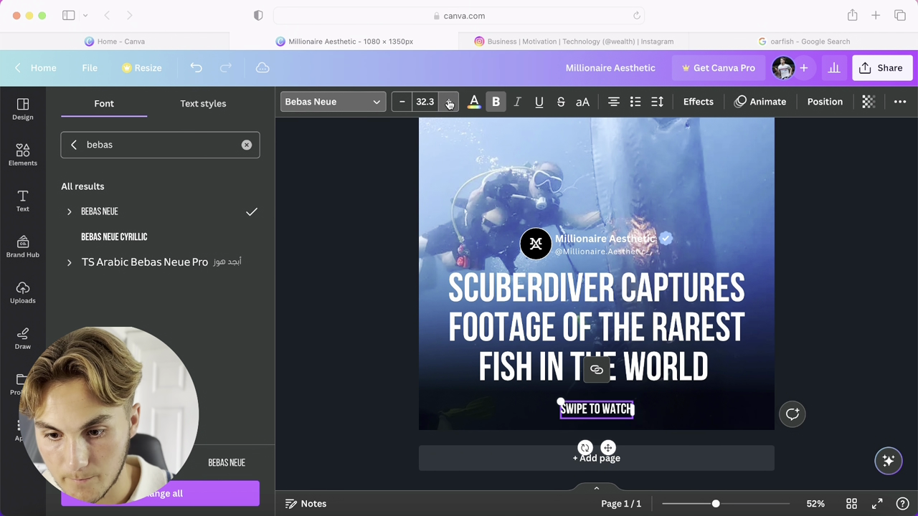
{"action": "left_click", "coordinate": [449, 101]}
{"action": "left_click", "coordinate": [449, 101]}
{"action": "left_click", "coordinate": [449, 101]}
{"action": "left_click", "coordinate": [448, 102]}
{"action": "mouse_move", "coordinate": [608, 450]}
{"action": "left_mouse_down"}
{"action": "mouse_move", "coordinate": [621, 452]}
{"action": "mouse_move", "coordinate": [617, 442]}
{"action": "mouse_move", "coordinate": [615, 452]}
{"action": "left_mouse_up"}
{"action": "left_click", "coordinate": [817, 344]}
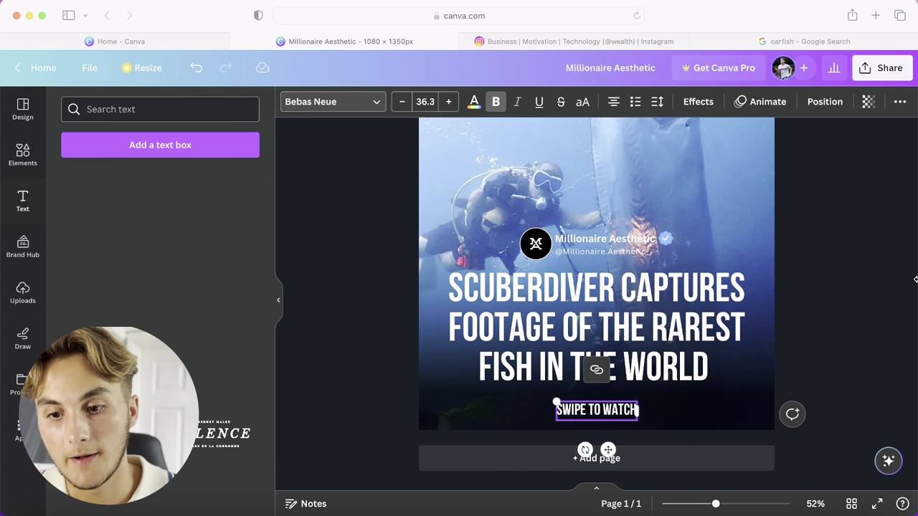
{"action": "left_click", "coordinate": [640, 337]}
{"action": "left_click", "coordinate": [880, 353]}
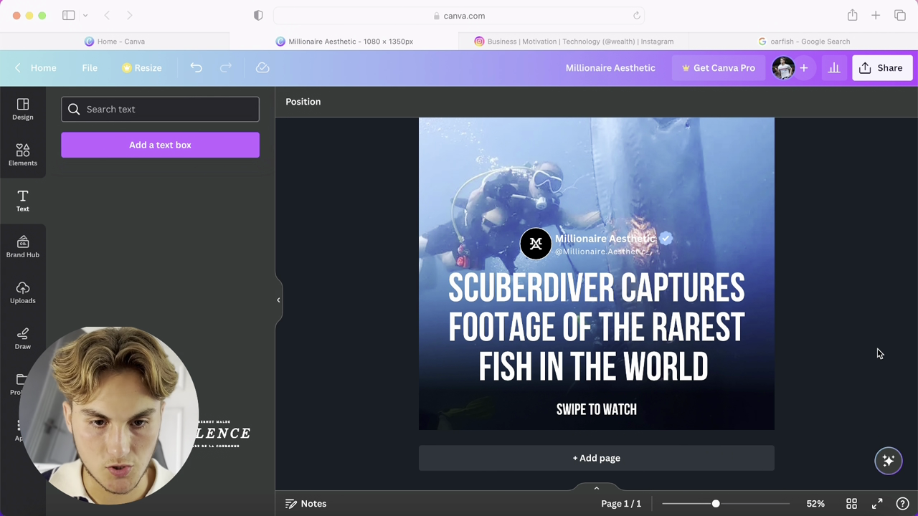
Search the Canva elements for "swipe finger" and look through the graphics for a swipe icon.
{"action": "left_click", "coordinate": [23, 154]}
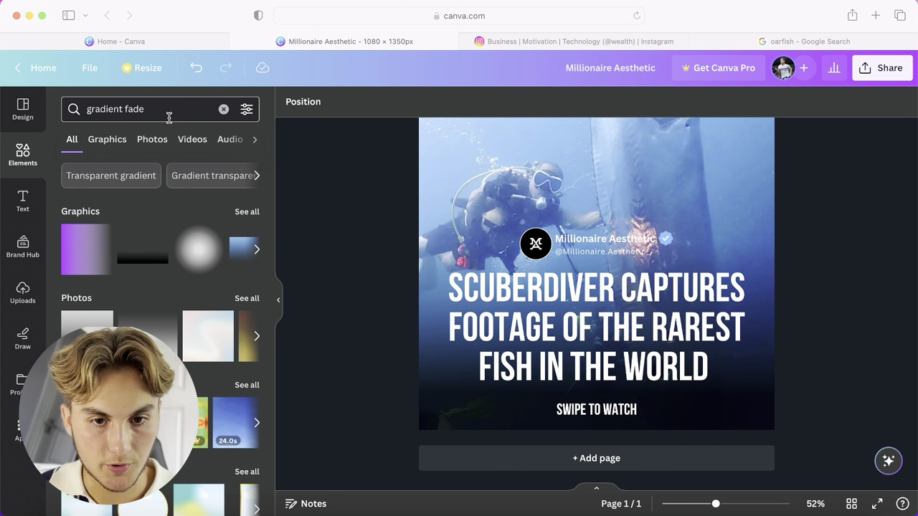
{"action": "left_click", "coordinate": [224, 110]}
{"action": "type", "text": "swipe"}
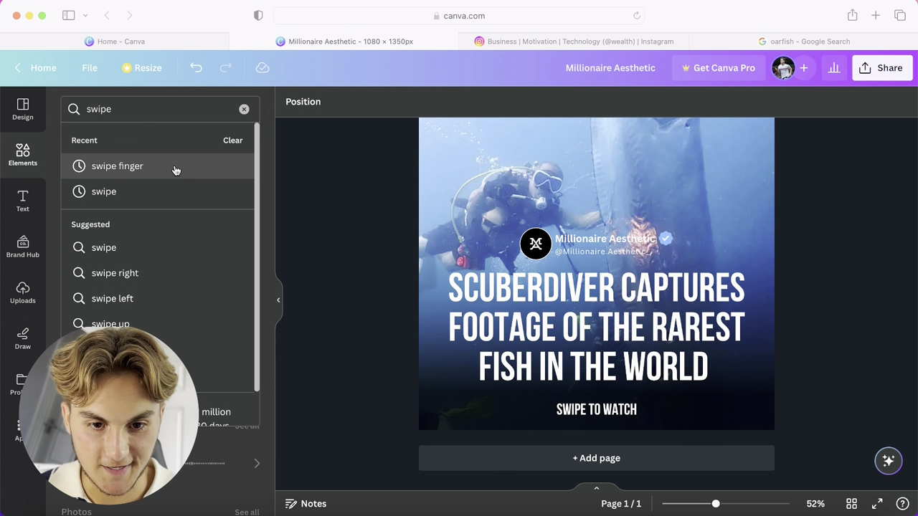
{"action": "left_click", "coordinate": [176, 167]}
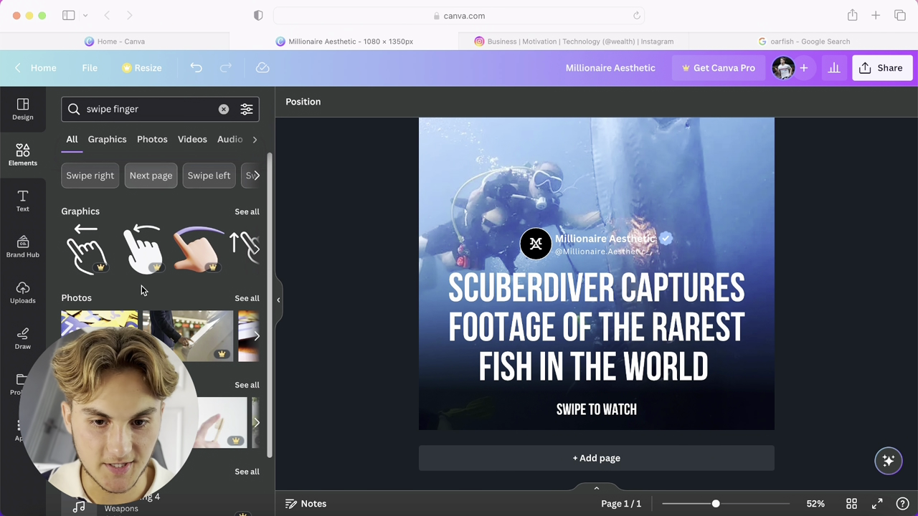
{"action": "scroll", "coordinate": [146, 255], "scroll_direction": "right", "scroll_amount": 3}
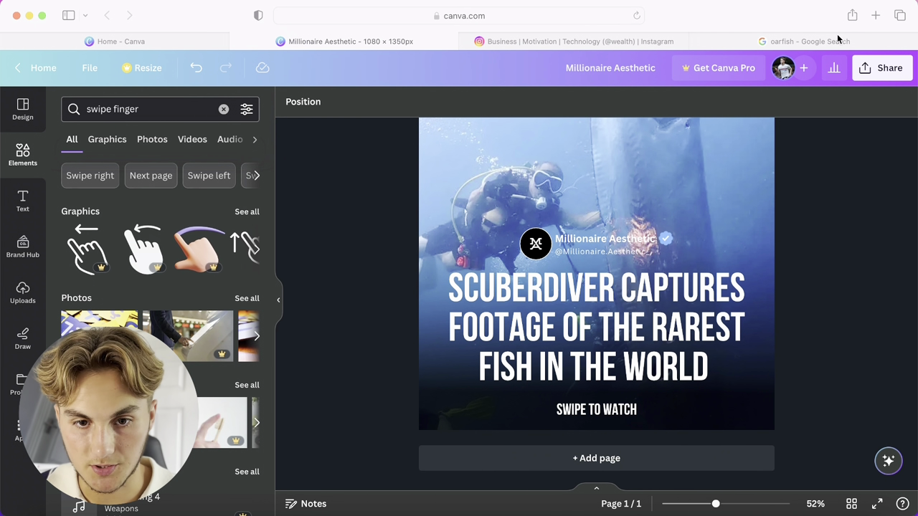
Switch to Google Images, search for "swipe finger" and filter the results to the Transparent colour option.
{"action": "left_click", "coordinate": [801, 41]}
{"action": "scroll", "coordinate": [381, 67], "scroll_direction": "up", "scroll_amount": 5}
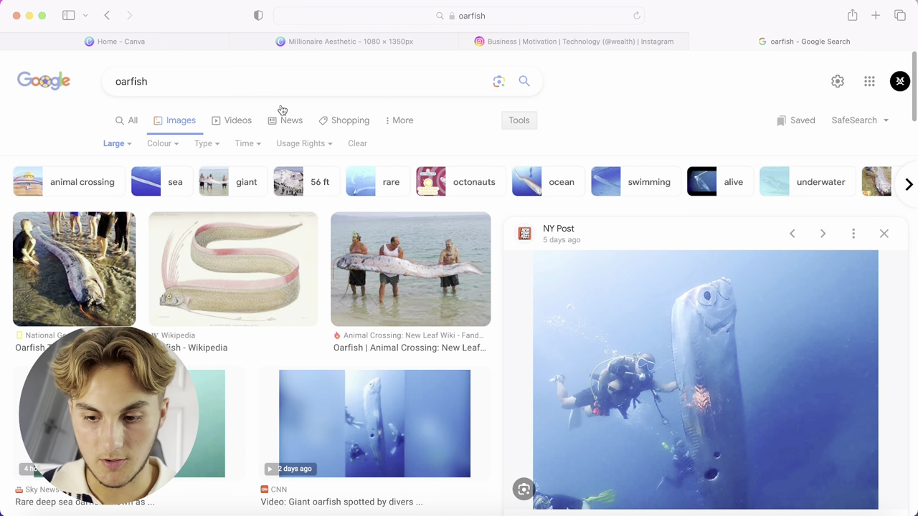
{"action": "left_click", "coordinate": [141, 73]}
{"action": "type", "text": "swipe finger"}
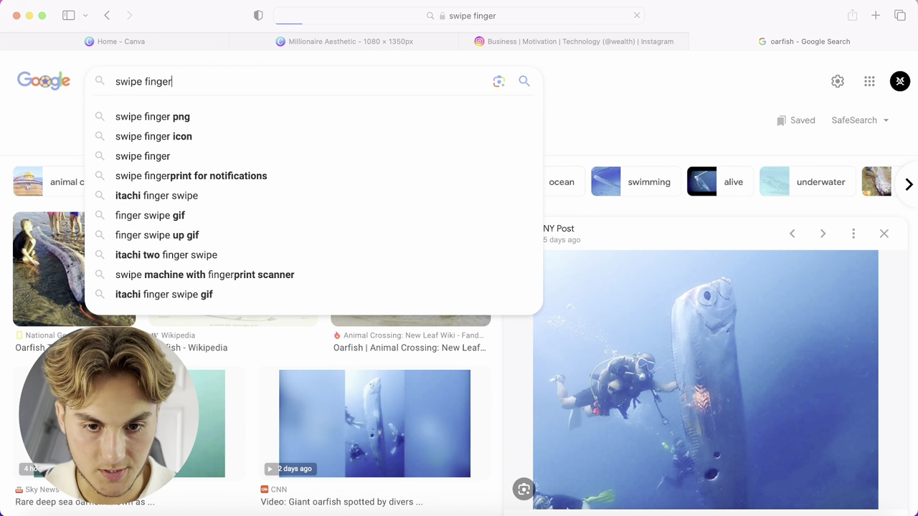
{"action": "key", "text": "Return"}
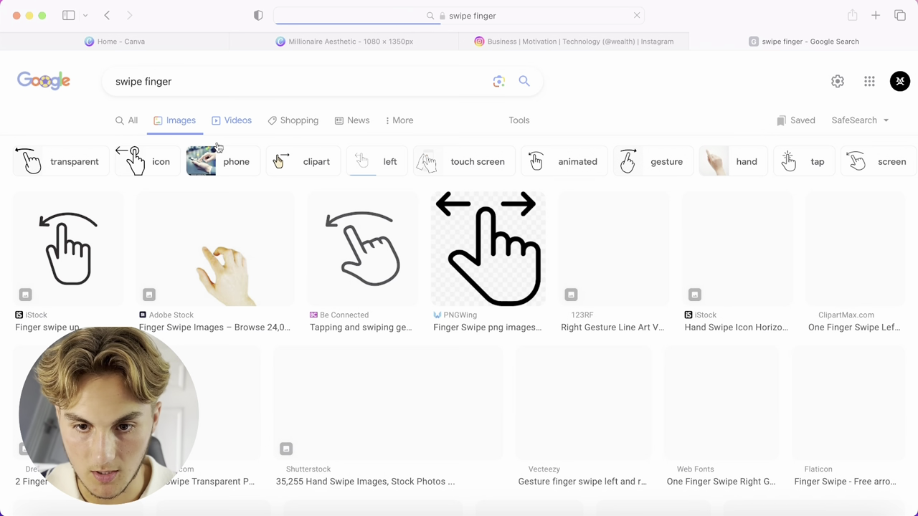
{"action": "left_click", "coordinate": [518, 119]}
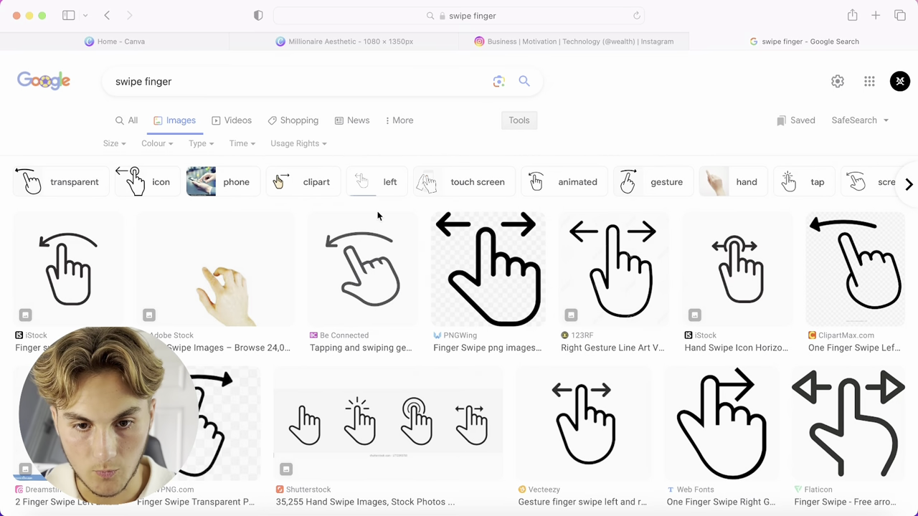
{"action": "left_click", "coordinate": [154, 144]}
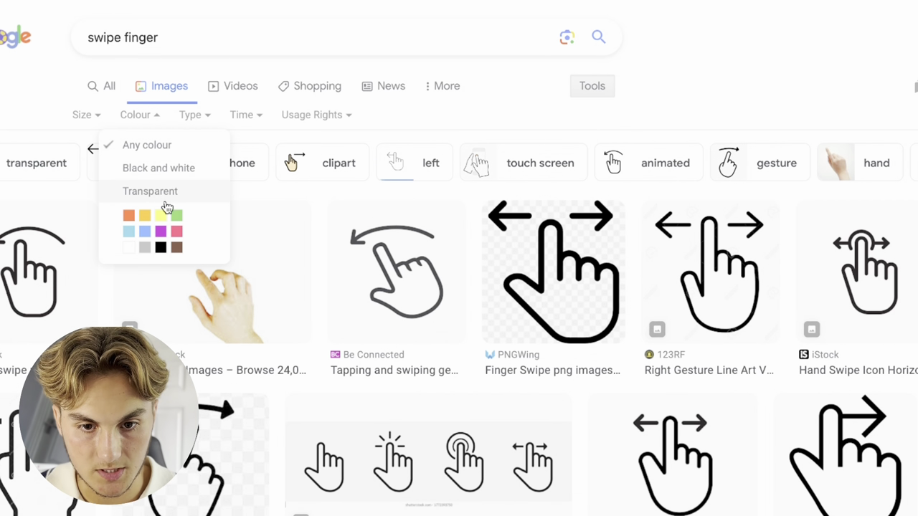
{"action": "left_click", "coordinate": [164, 193]}
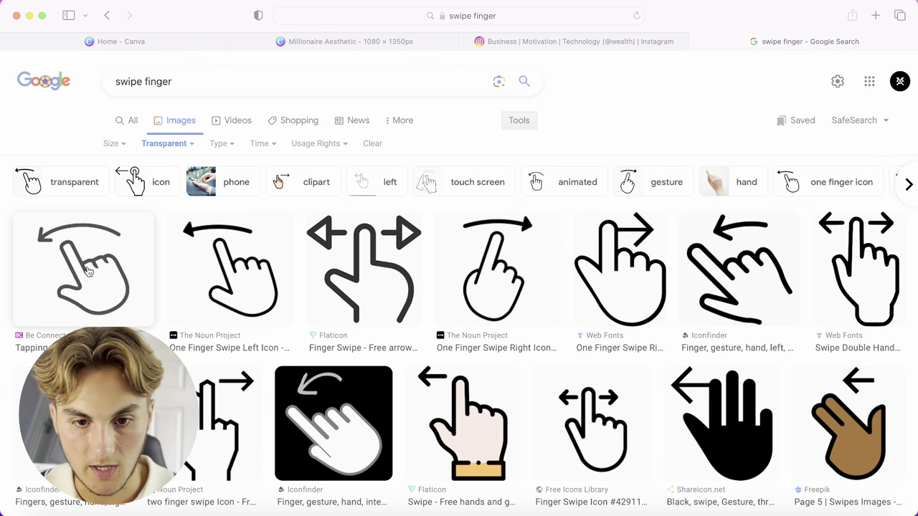
Save the One Finger Swipe Left icon from The Noun Project to Downloads.
{"action": "left_click", "coordinate": [254, 265]}
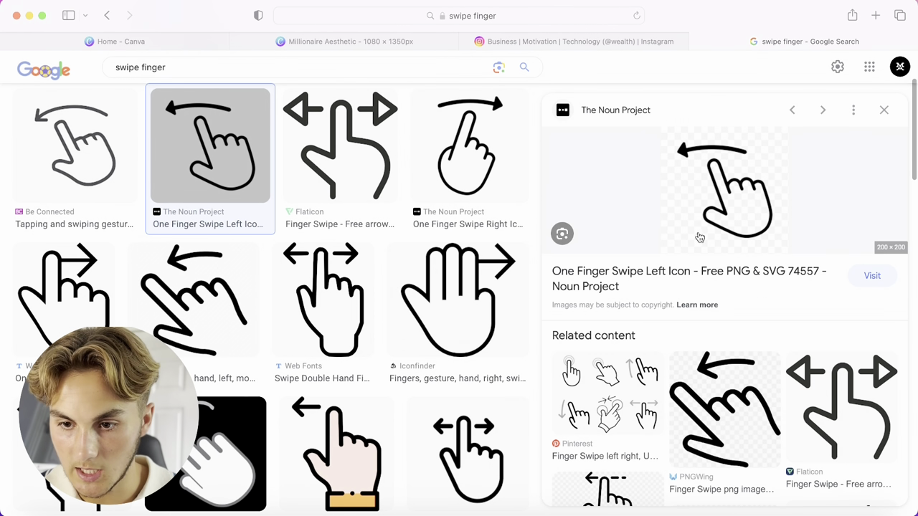
{"action": "right_click", "coordinate": [722, 218]}
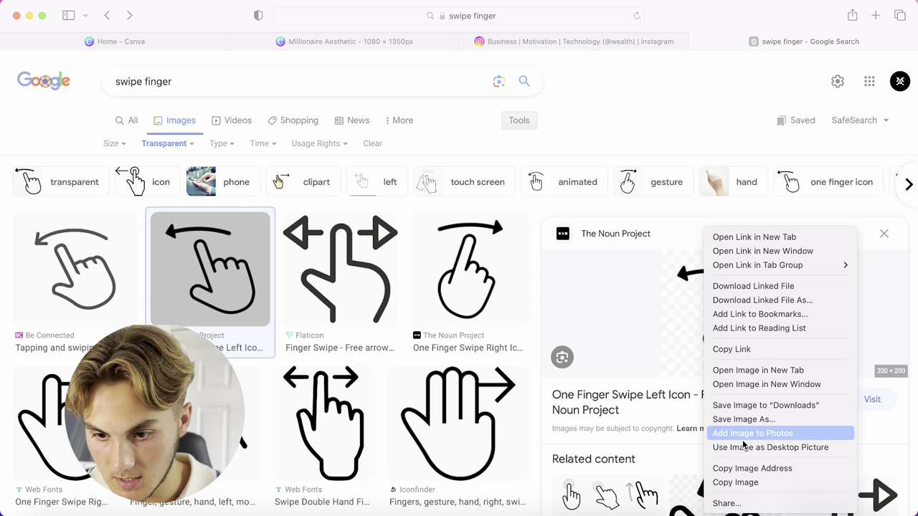
{"action": "left_click", "coordinate": [753, 411]}
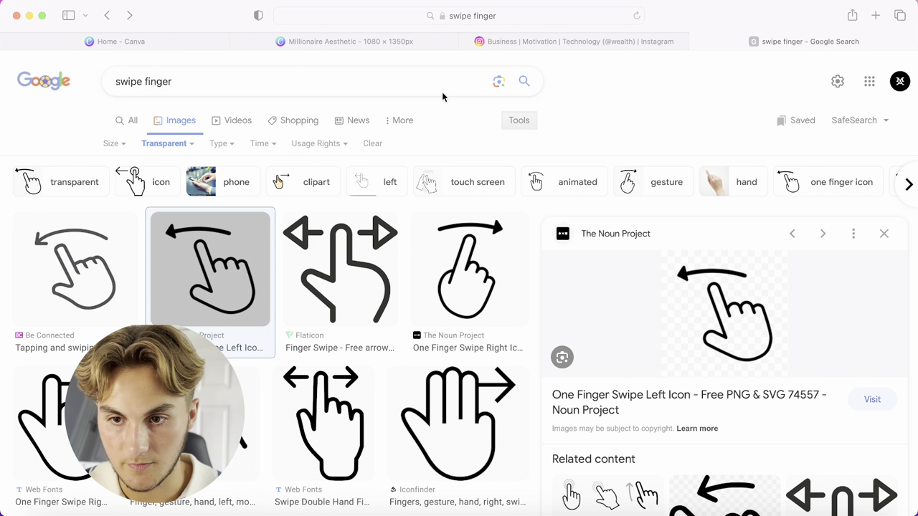
Search Google for "colour inverter" in a new browser tab and open the PineTools "Invert colors online" page.
{"action": "left_click", "coordinate": [394, 83]}
{"action": "key", "text": "super+t"}
{"action": "type", "text": "comm"}
{"action": "key", "text": "BackSpace"}
{"action": "key", "text": "BackSpace"}
{"action": "key", "text": "BackSpace"}
{"action": "type", "text": "lour inv"}
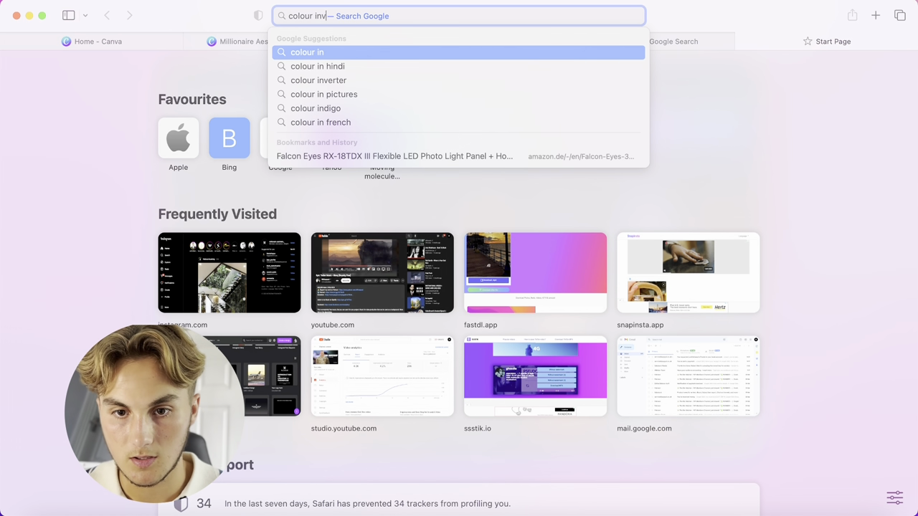
{"action": "type", "text": "erter"}
{"action": "key", "text": "Return"}
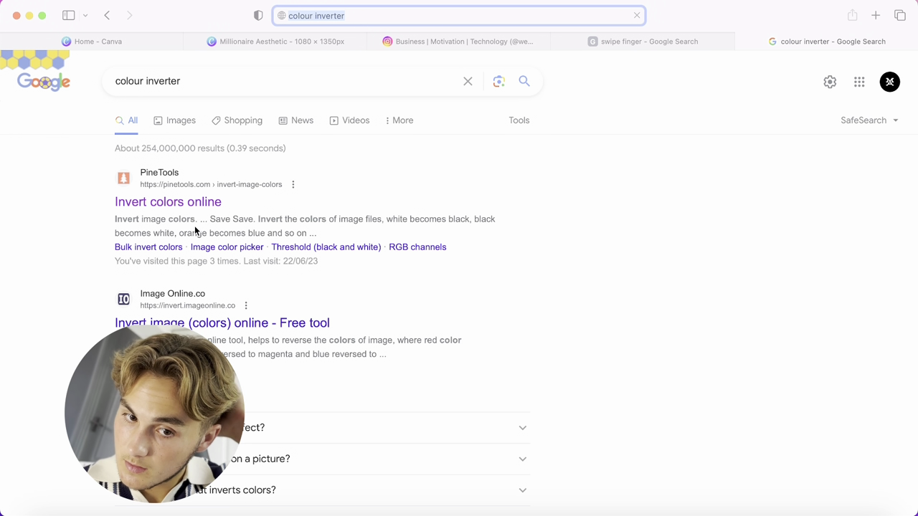
{"action": "left_click", "coordinate": [207, 202]}
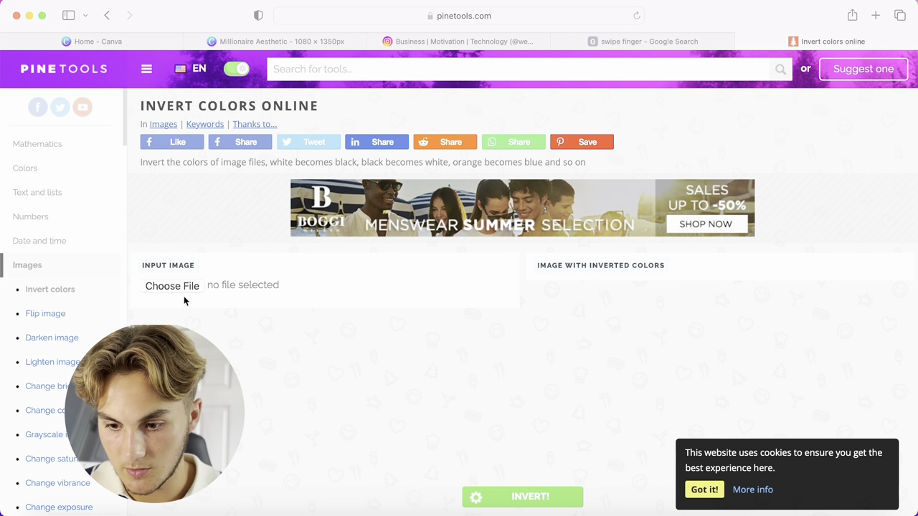
Load 74557-200.png into PineTools, invert its colours and save the inverted image as a PNG.
{"action": "left_click", "coordinate": [815, 510]}
{"action": "left_click_drag", "start_coordinate": [817, 473], "coordinate": [171, 281]}
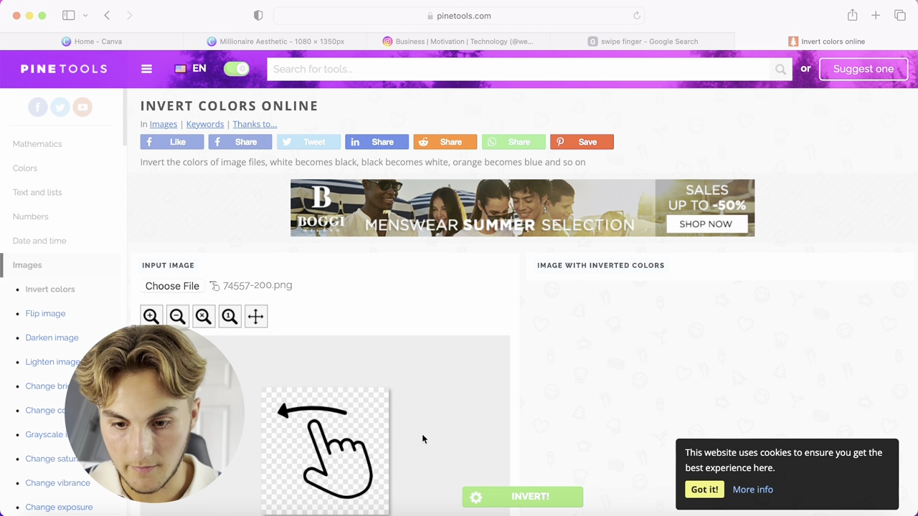
{"action": "scroll", "coordinate": [423, 437], "scroll_direction": "down", "scroll_amount": 3}
{"action": "left_click", "coordinate": [511, 502]}
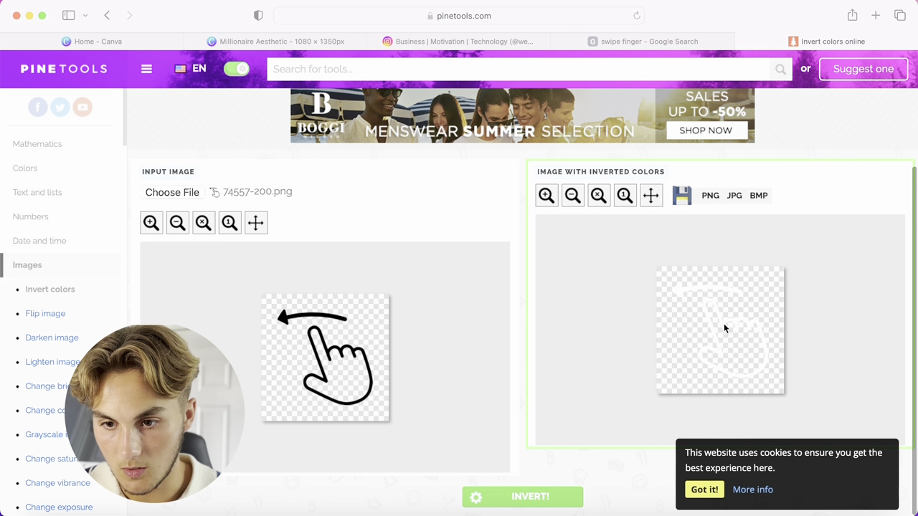
{"action": "left_click", "coordinate": [717, 204]}
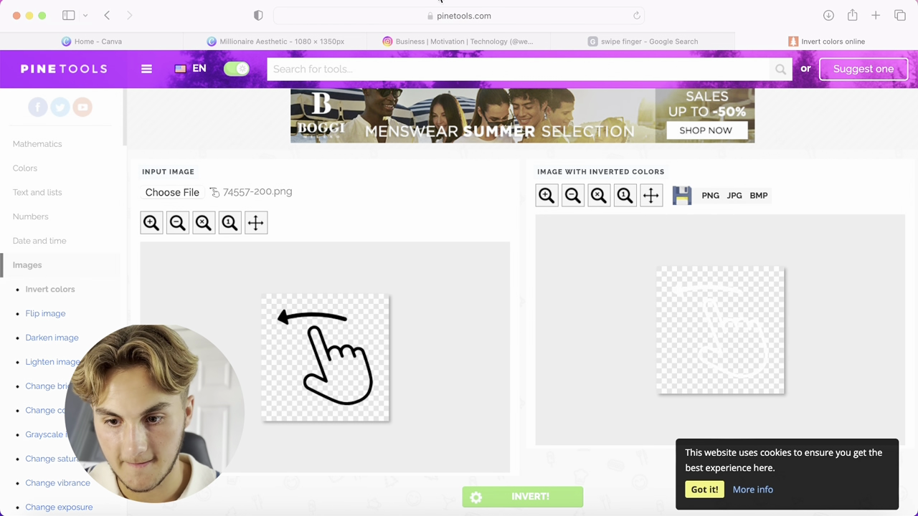
Add the inverted swipe icon to the Canva design, shrink it and place it in the page's lower-right corner, level with "Swipe to watch".
{"action": "left_click", "coordinate": [266, 41]}
{"action": "left_click_drag", "start_coordinate": [818, 484], "coordinate": [616, 215]}
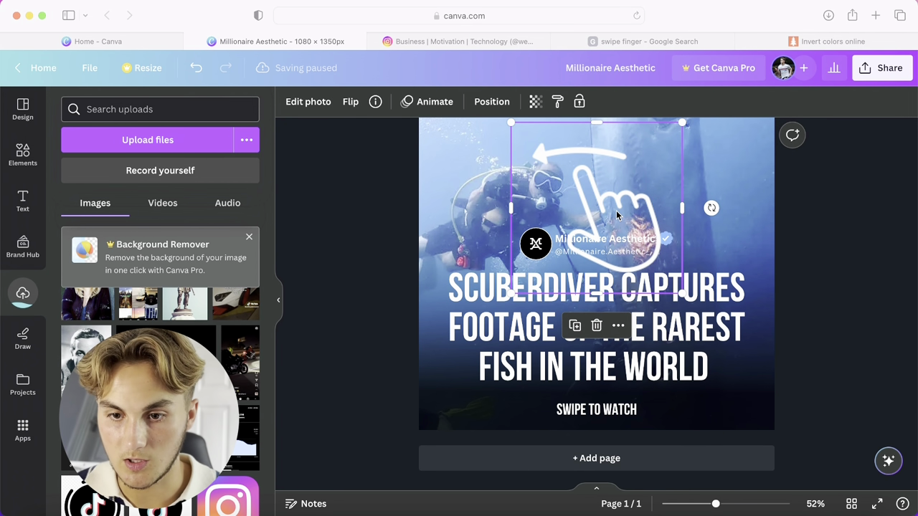
{"action": "left_click_drag", "start_coordinate": [620, 183], "coordinate": [621, 220]}
{"action": "left_click_drag", "start_coordinate": [510, 158], "coordinate": [614, 263]}
{"action": "left_click_drag", "start_coordinate": [647, 315], "coordinate": [742, 414]}
{"action": "left_click_drag", "start_coordinate": [712, 361], "coordinate": [750, 410]}
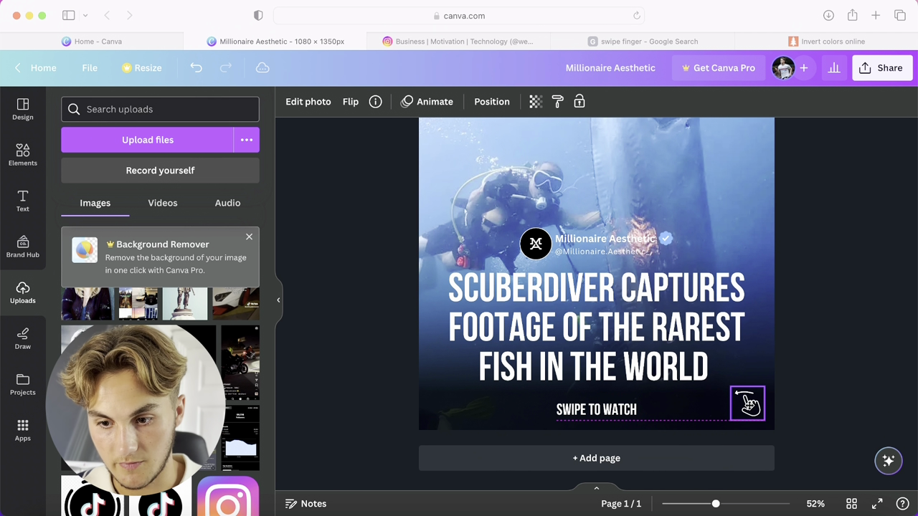
{"action": "left_click_drag", "start_coordinate": [749, 406], "coordinate": [747, 405]}
{"action": "scroll", "coordinate": [817, 364], "scroll_direction": "up", "scroll_amount": 1}
{"action": "left_click", "coordinate": [818, 365]}
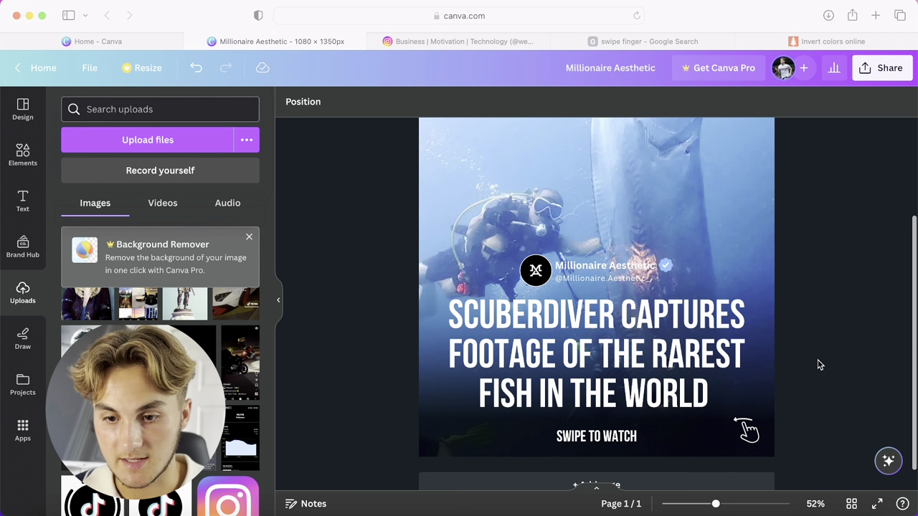
{"action": "scroll", "coordinate": [820, 364], "scroll_direction": "up", "scroll_amount": 4}
{"action": "scroll", "coordinate": [819, 365], "scroll_direction": "down", "scroll_amount": 3}
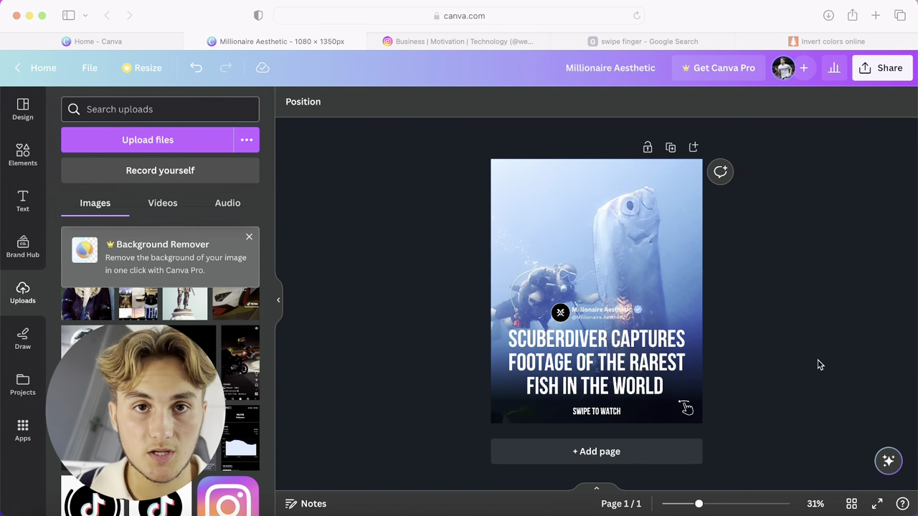
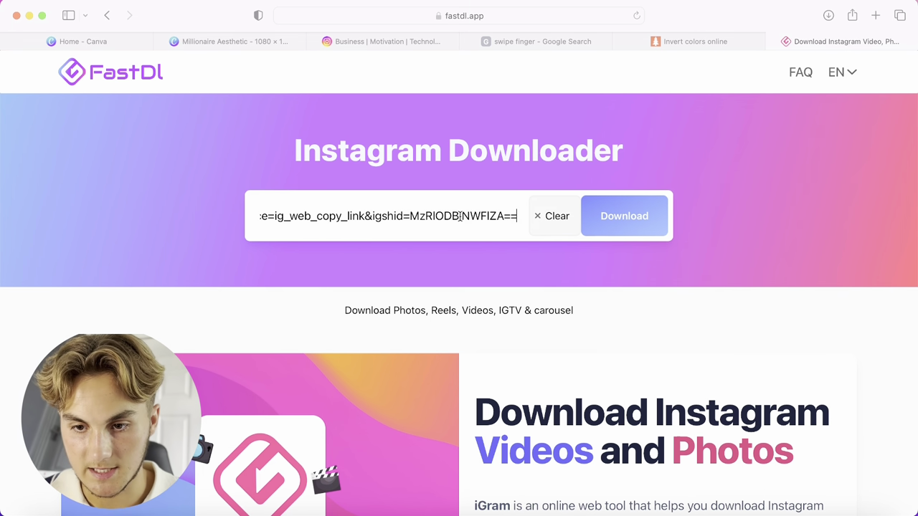
Download the Wealth post's oarfish video as an .mp4 from FastDl, close the ad tab and return to the Canva design.
{"action": "left_click", "coordinate": [647, 216]}
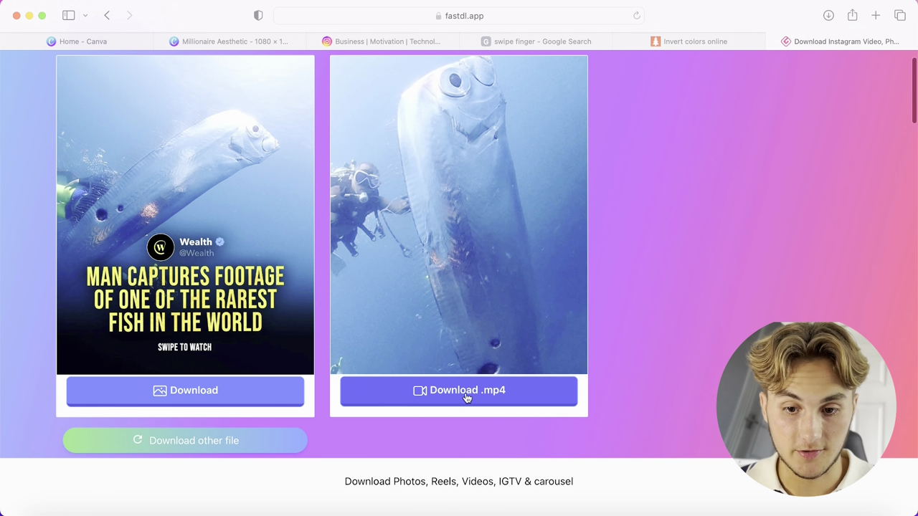
{"action": "left_click", "coordinate": [464, 393]}
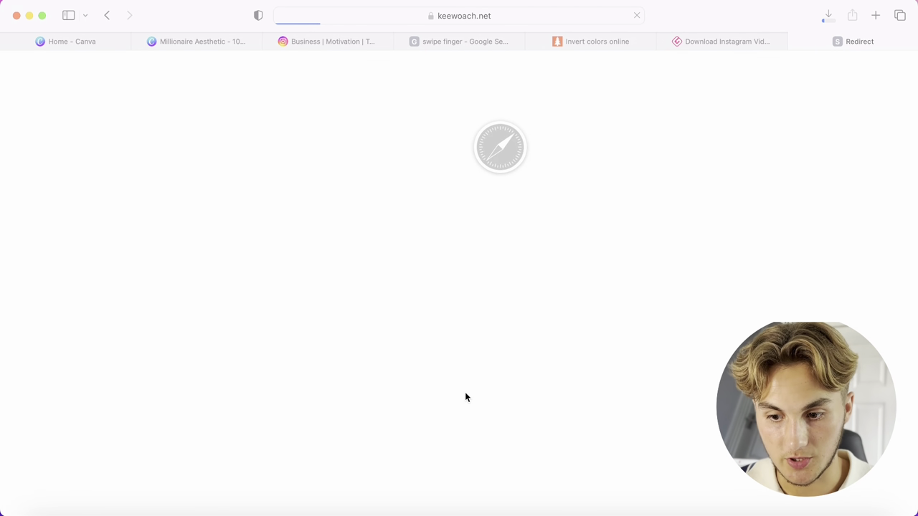
{"action": "left_click", "coordinate": [795, 41]}
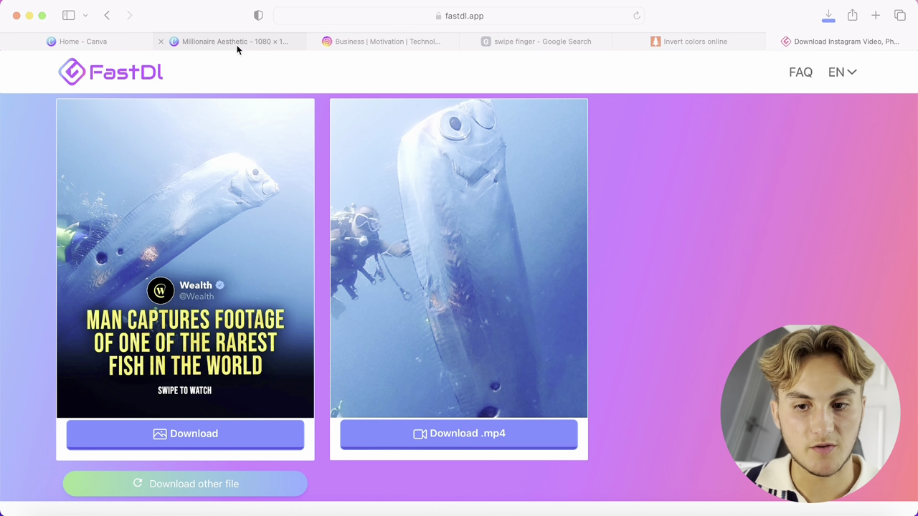
{"action": "left_click", "coordinate": [237, 44]}
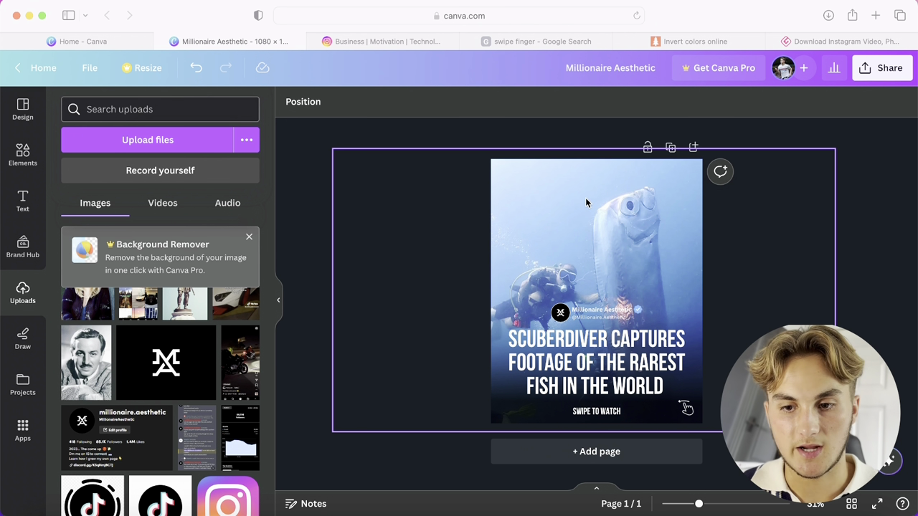